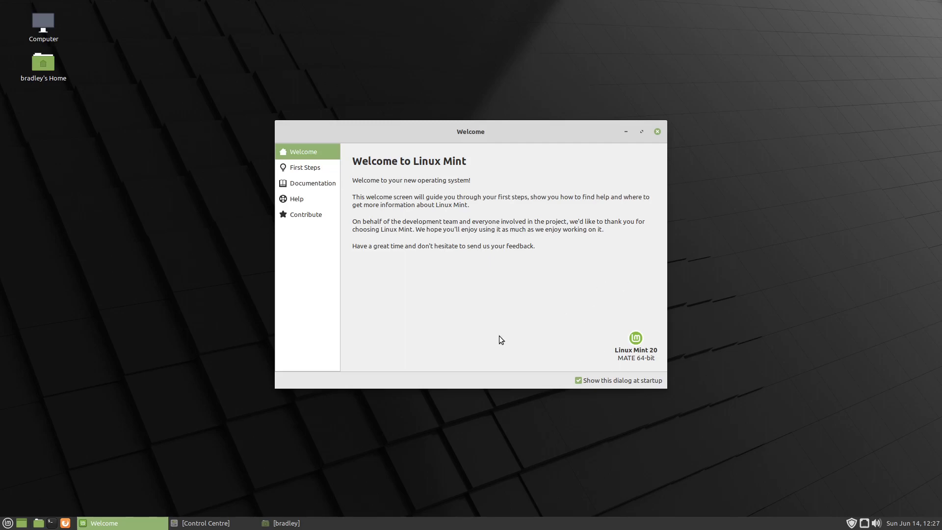
Preview each open window's thumbnail from its taskbar entry
{"action": "mouse_move", "coordinate": [303, 524]}
{"action": "mouse_move", "coordinate": [343, 526]}
{"action": "mouse_move", "coordinate": [269, 527]}
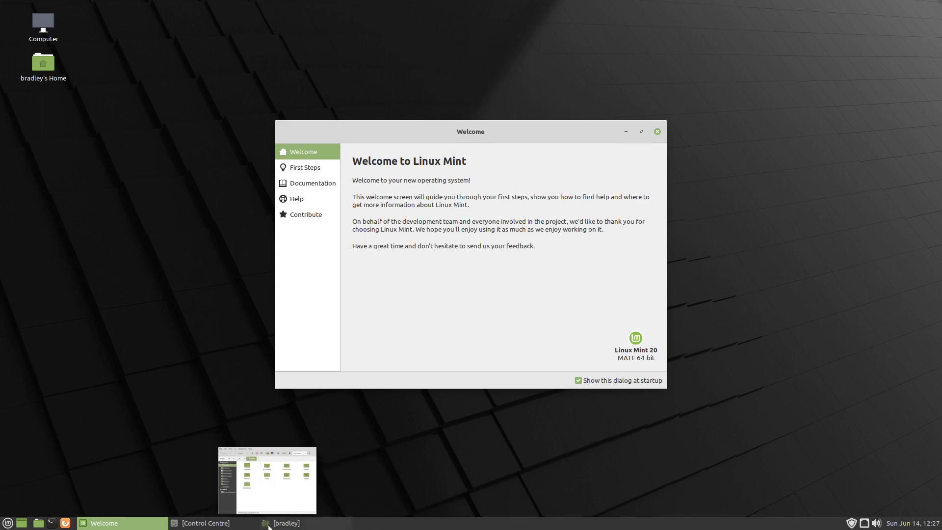
{"action": "mouse_move", "coordinate": [240, 524]}
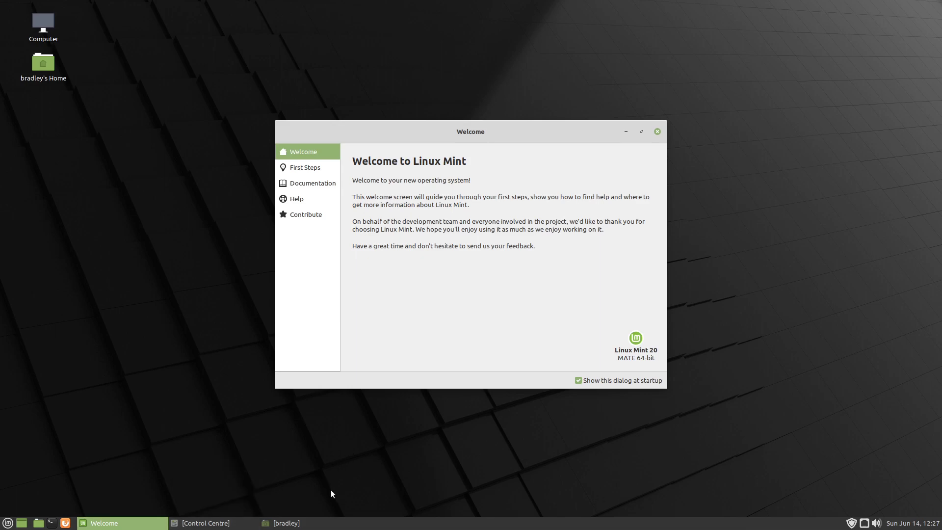
Raise the home-folder file manager, then bring the Welcome window back in front
{"action": "left_click", "coordinate": [343, 526]}
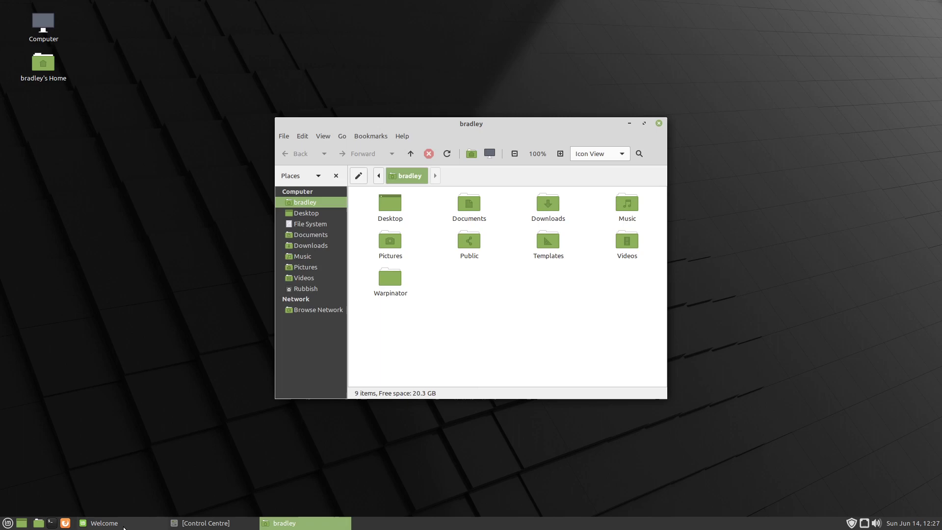
{"action": "left_click", "coordinate": [118, 523]}
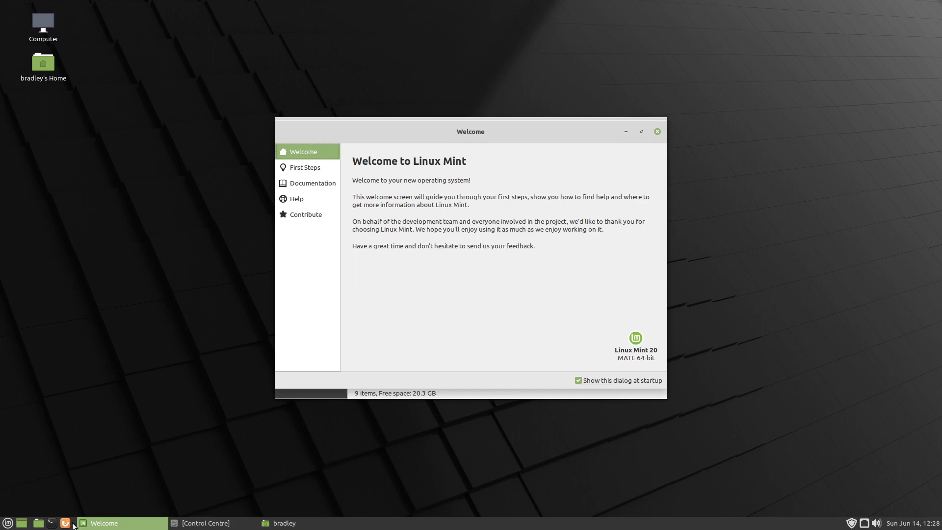
Switch the panel window list to hide thumbnails on hover and close its preferences
{"action": "right_click", "coordinate": [74, 525]}
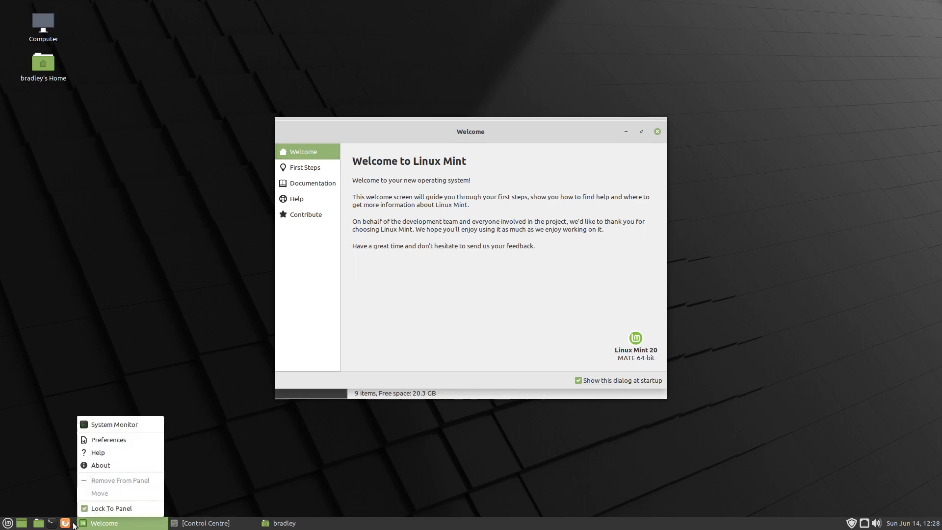
{"action": "left_click", "coordinate": [114, 440]}
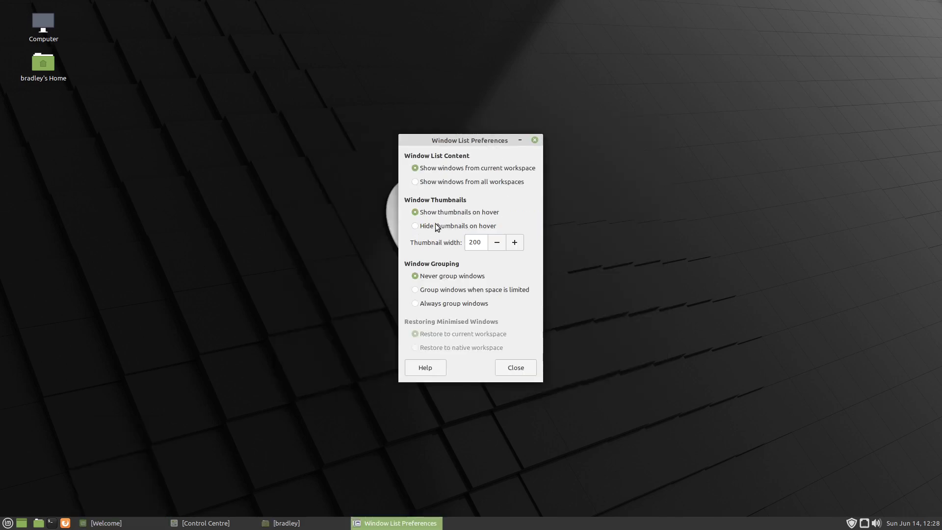
{"action": "left_click", "coordinate": [482, 225]}
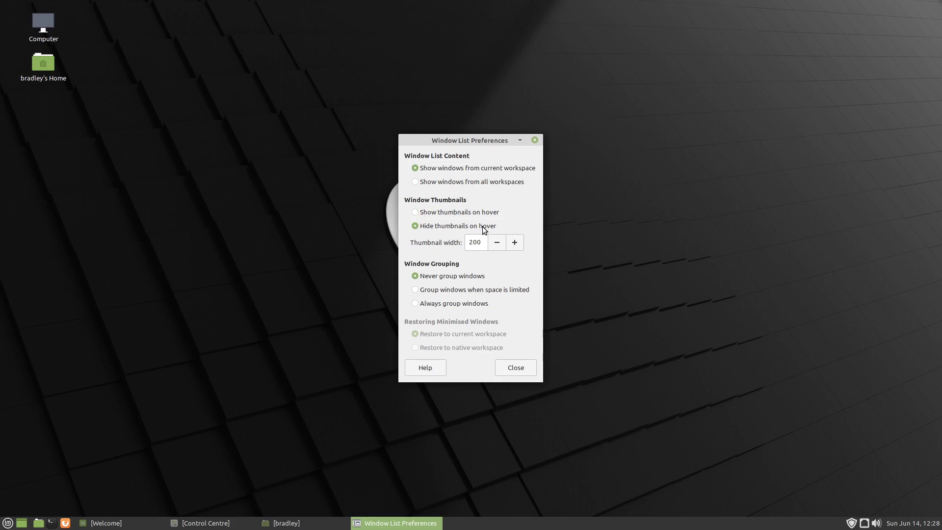
{"action": "left_click", "coordinate": [516, 368]}
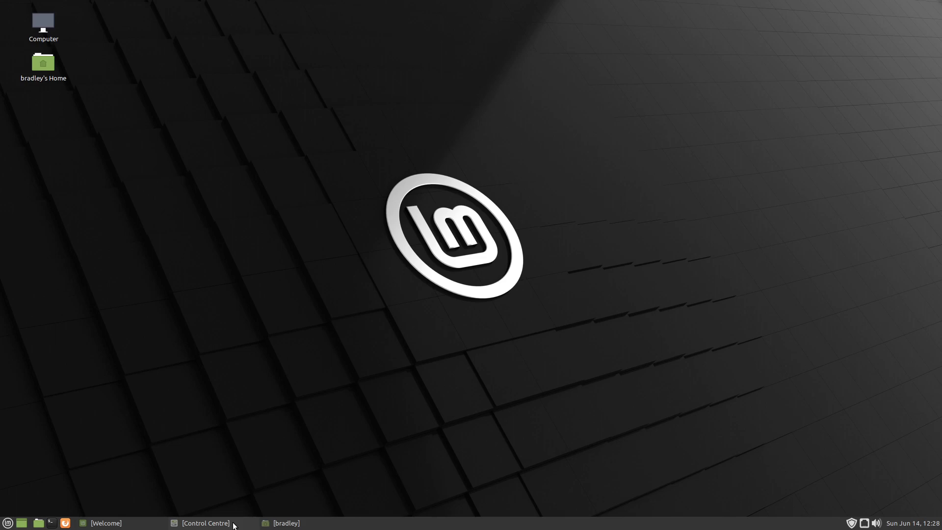
Reopen Window List Preferences and switch back to showing thumbnails on hover
{"action": "right_click", "coordinate": [78, 525]}
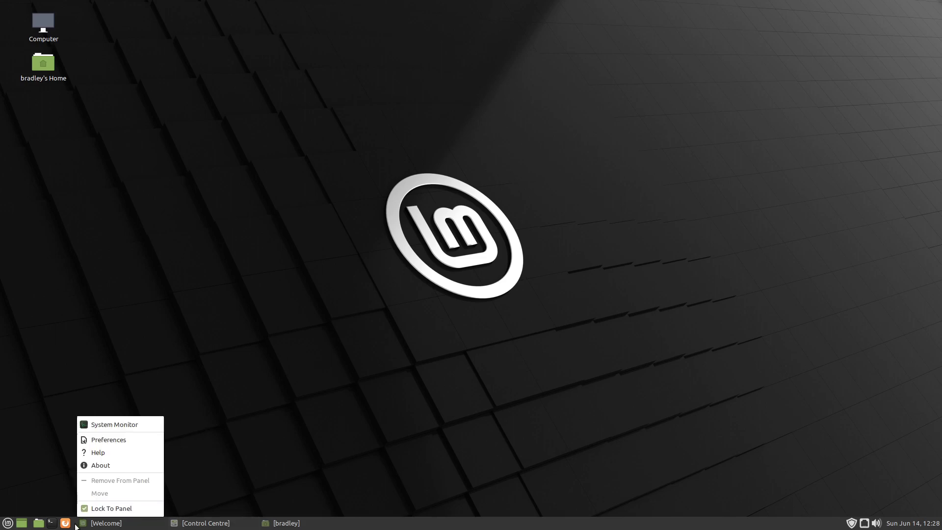
{"action": "left_click", "coordinate": [130, 441]}
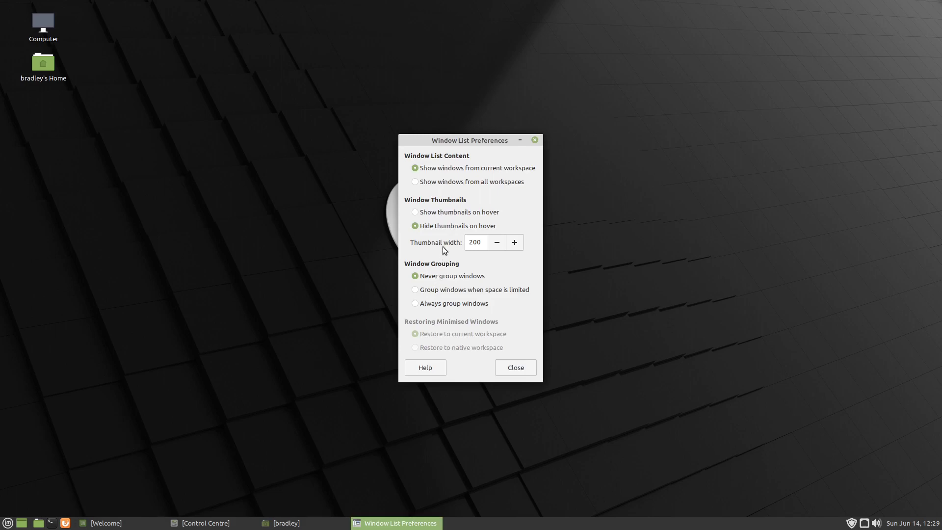
{"action": "left_click", "coordinate": [445, 213]}
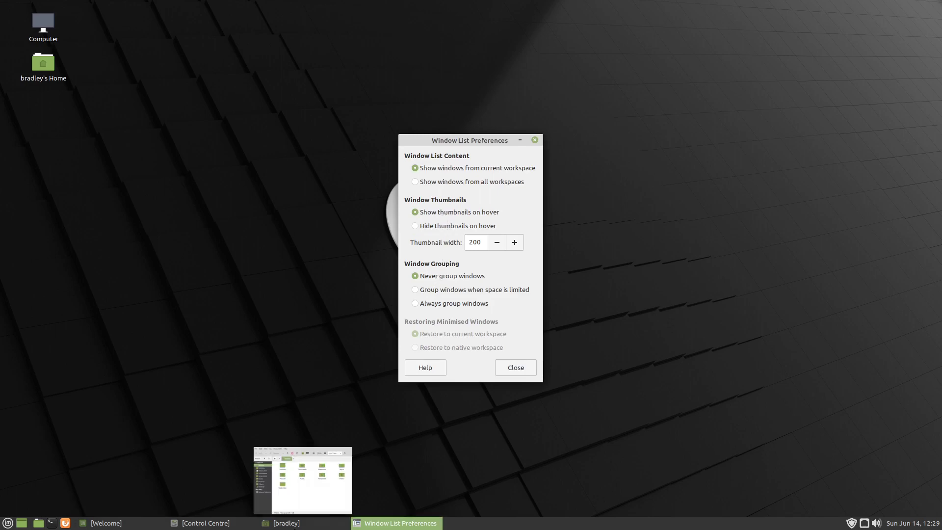
{"action": "mouse_move", "coordinate": [208, 524]}
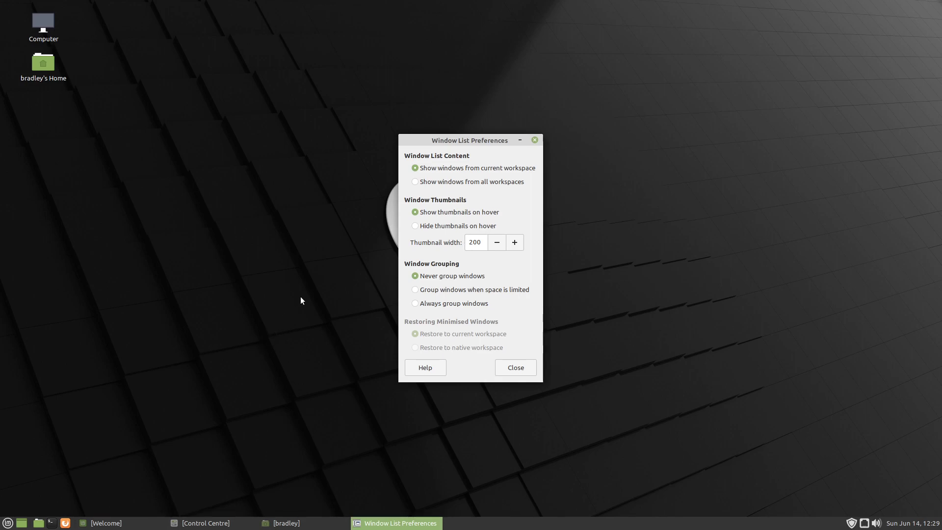
Set the window list back to hiding thumbnails, close it, and open Desktop Settings
{"action": "left_click", "coordinate": [443, 228]}
{"action": "left_click", "coordinate": [509, 368]}
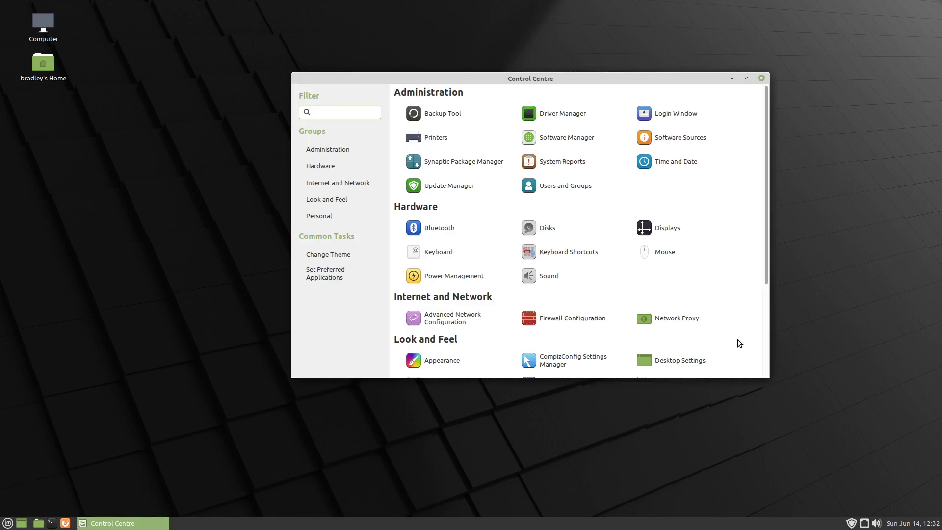
{"action": "scroll", "coordinate": [746, 259], "scroll_direction": "down", "scroll_amount": 3}
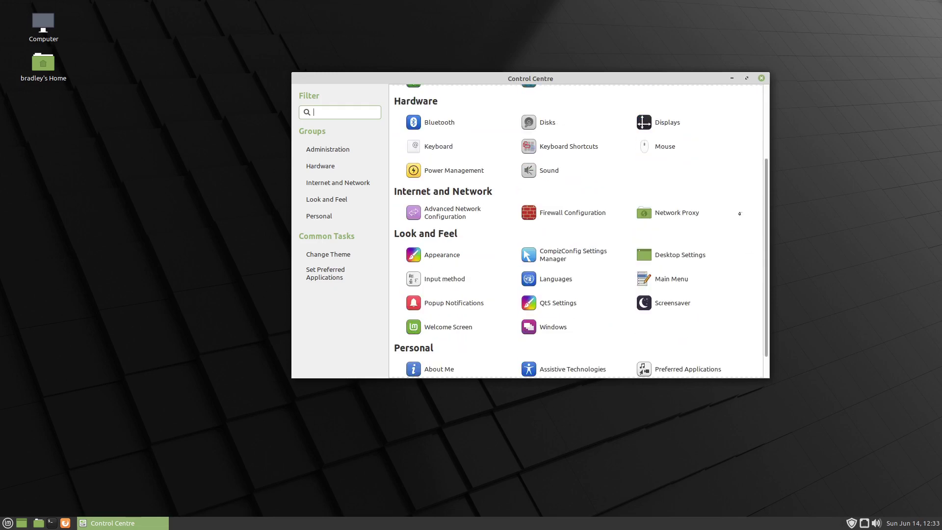
{"action": "left_click", "coordinate": [720, 253]}
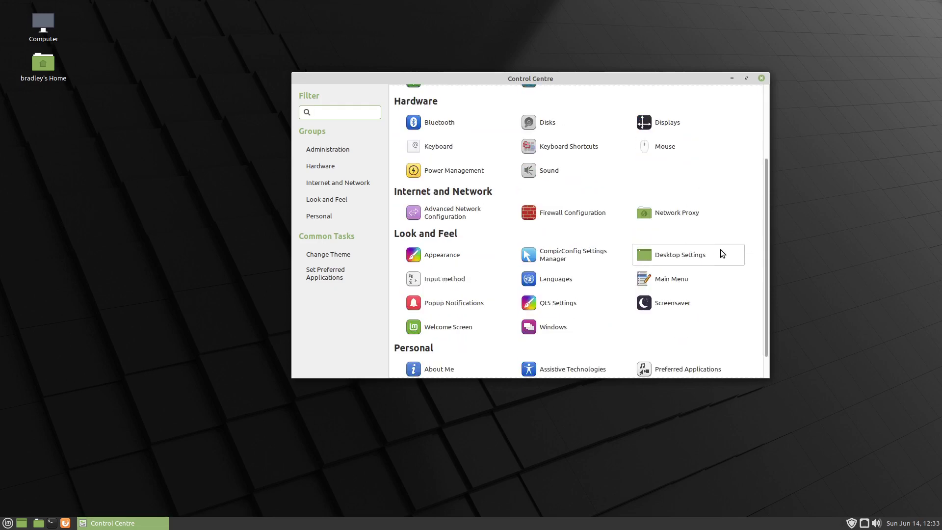
Select Compiz as the window manager on the Desktop Settings Windows page
{"action": "left_click", "coordinate": [408, 241]}
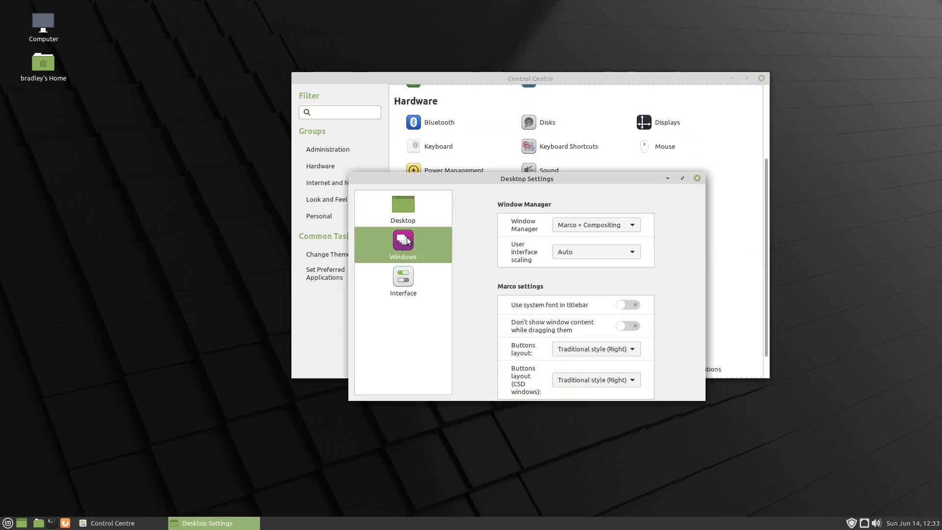
{"action": "left_click", "coordinate": [621, 226]}
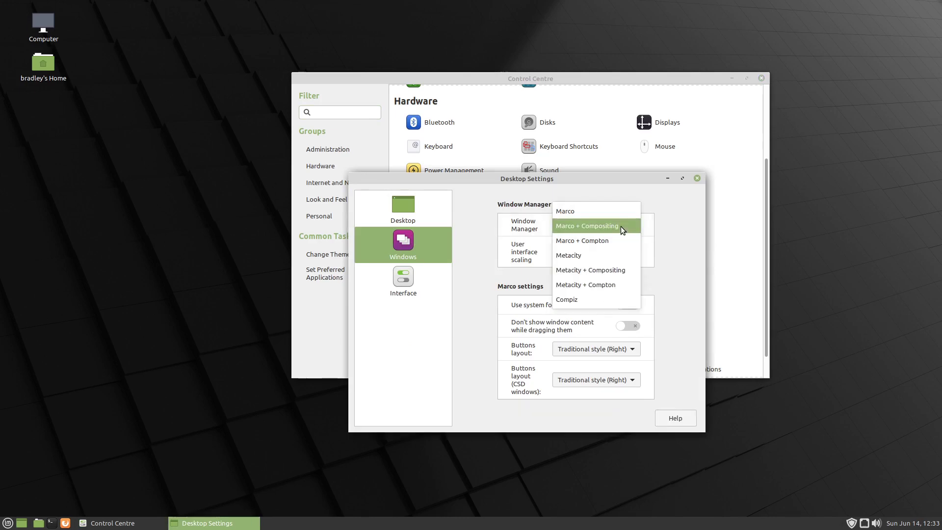
{"action": "left_click", "coordinate": [588, 299]}
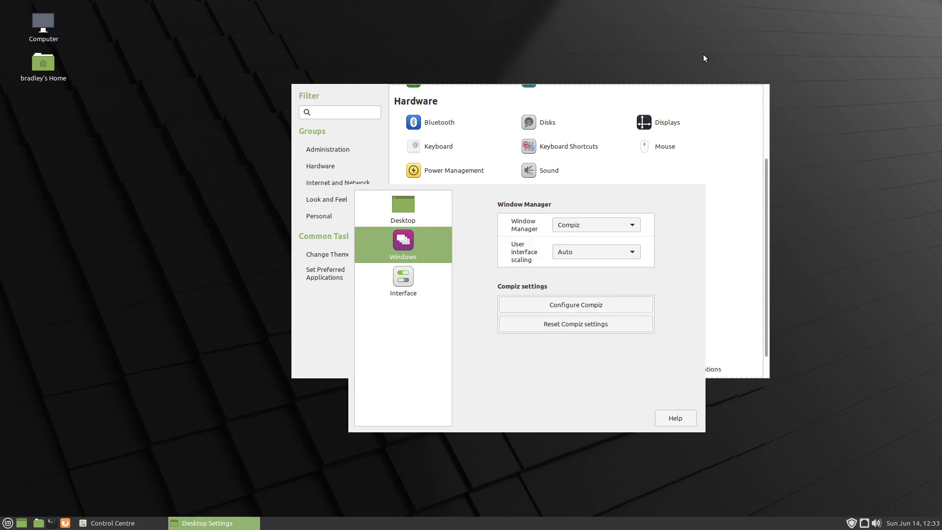
{"action": "left_click", "coordinate": [756, 155]}
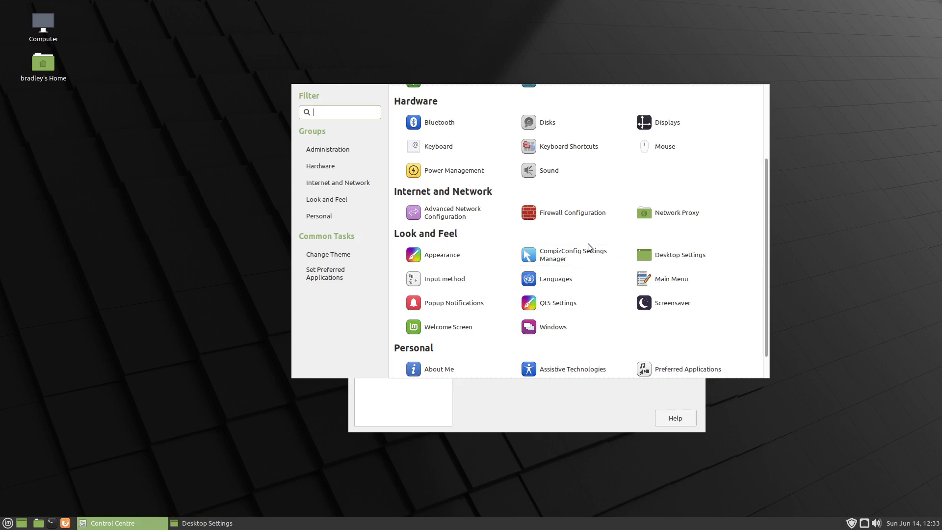
Open CompizConfig Settings Manager and enable OpenGL along with its required Composite plugin
{"action": "left_click", "coordinate": [603, 254]}
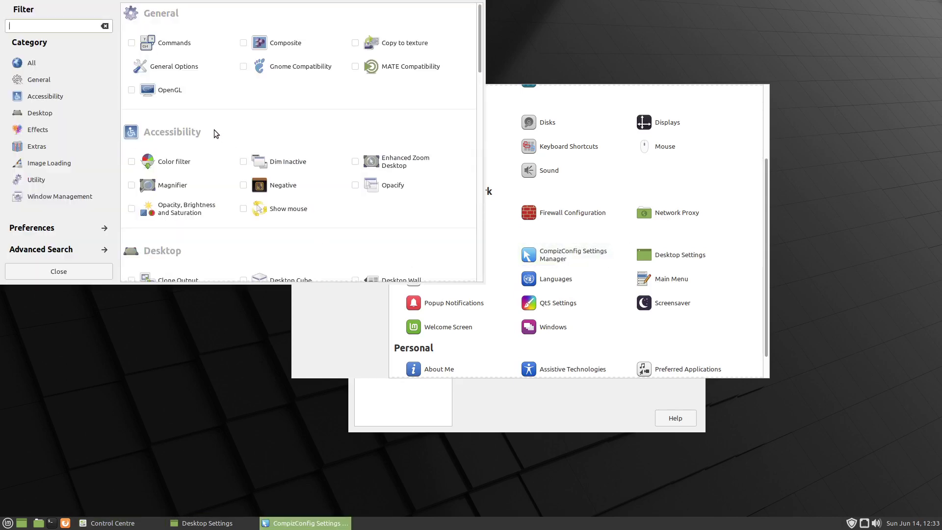
{"action": "left_click", "coordinate": [131, 91]}
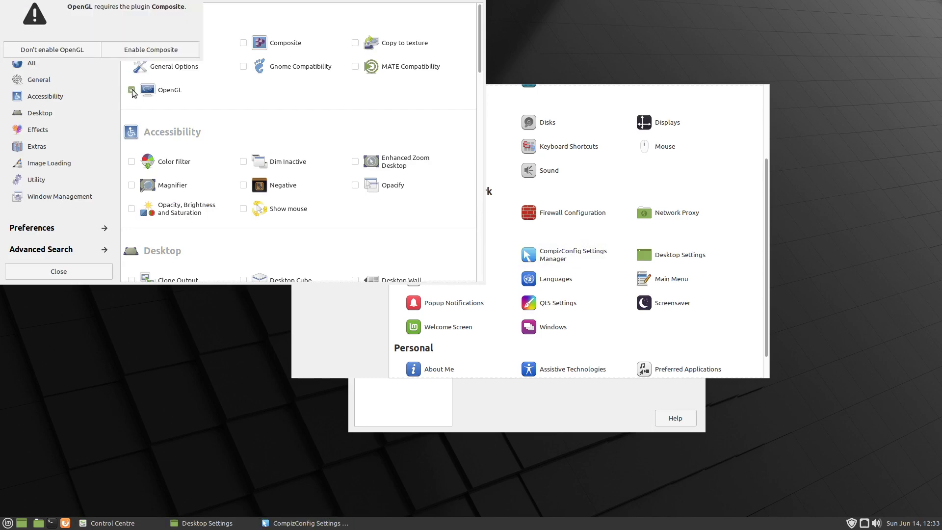
{"action": "left_click", "coordinate": [185, 51]}
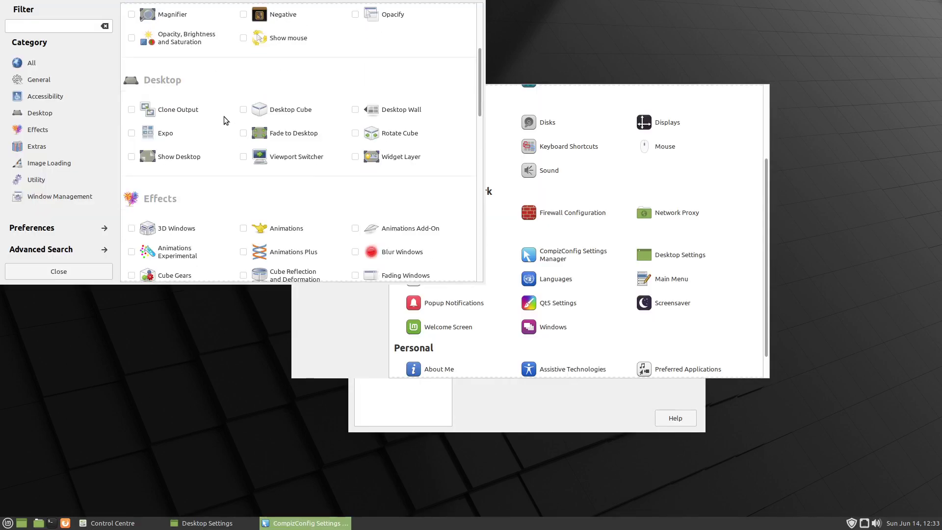
{"action": "scroll", "coordinate": [223, 117], "scroll_direction": "down", "scroll_amount": 6}
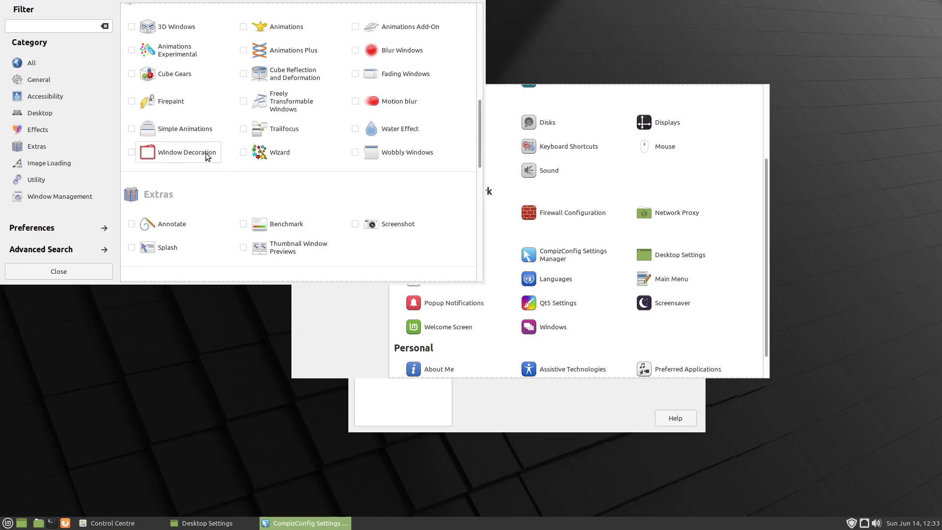
Enable the Window Decoration and Move Window plugins
{"action": "left_click", "coordinate": [131, 153]}
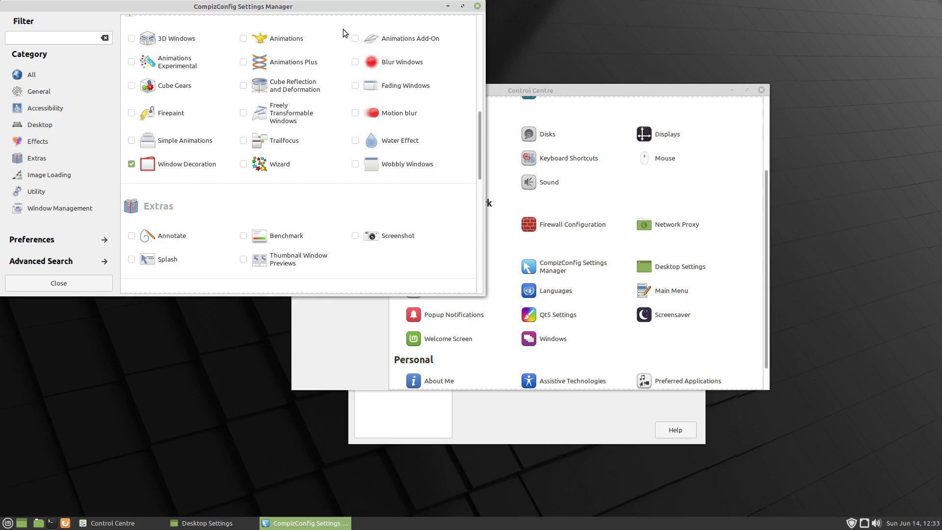
{"action": "scroll", "coordinate": [208, 178], "scroll_direction": "down", "scroll_amount": 5}
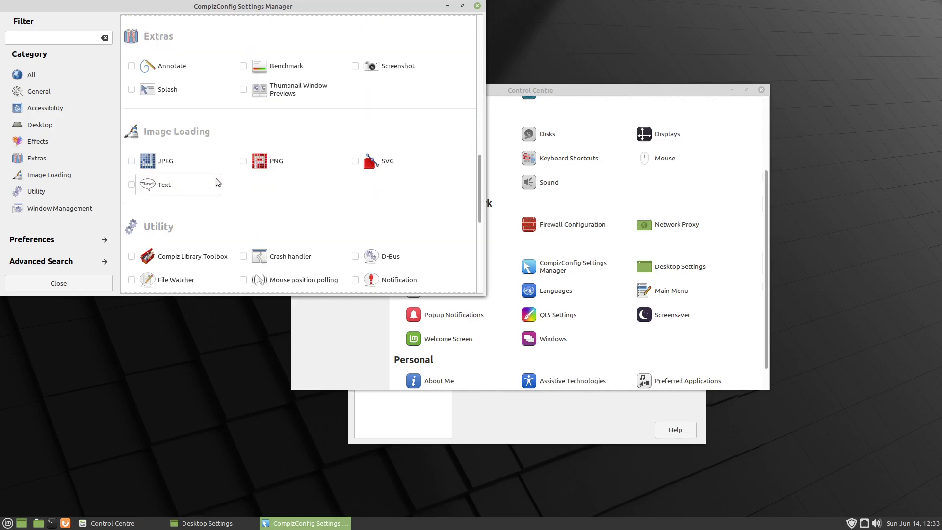
{"action": "scroll", "coordinate": [222, 177], "scroll_direction": "up", "scroll_amount": 4}
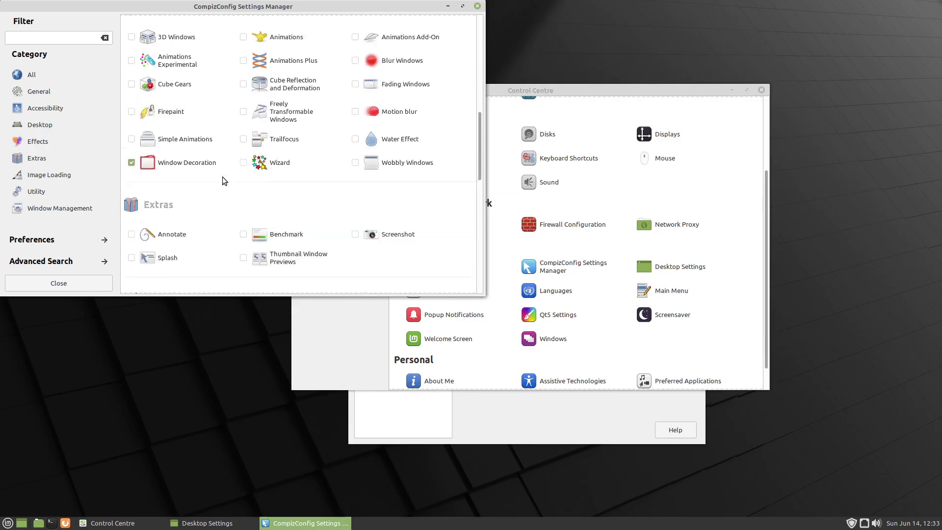
{"action": "scroll", "coordinate": [222, 176], "scroll_direction": "down", "scroll_amount": 5}
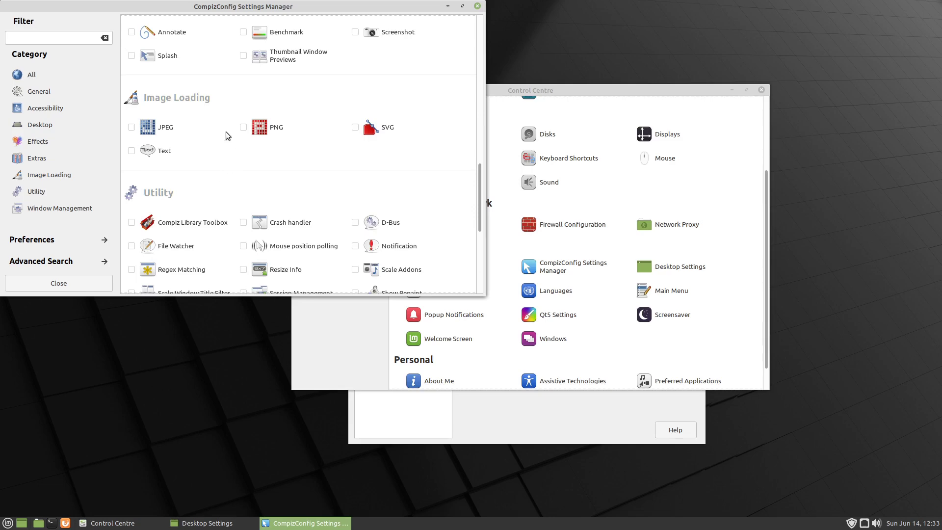
{"action": "scroll", "coordinate": [226, 131], "scroll_direction": "down", "scroll_amount": 5}
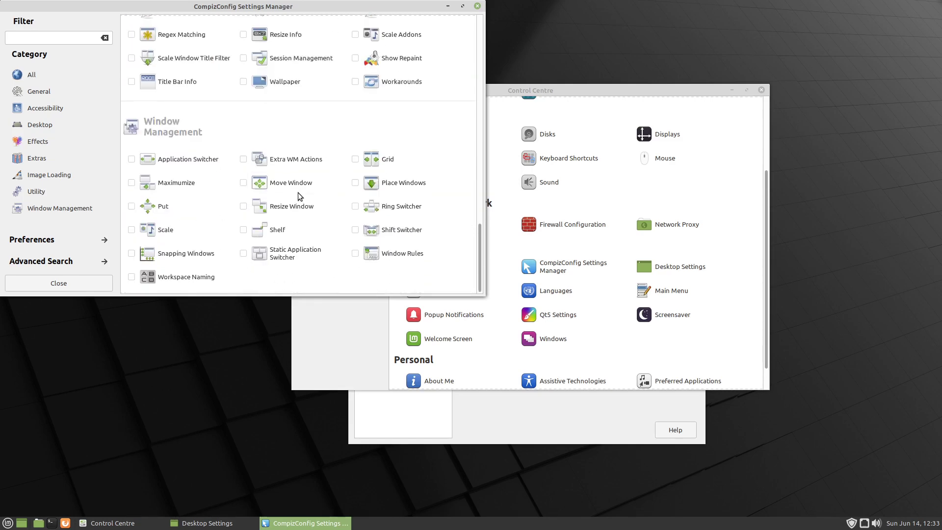
{"action": "left_click", "coordinate": [243, 184]}
Centre the settings window and enable Thumbnail Window Previews plus Mouse position polling
{"action": "left_click_drag", "start_coordinate": [314, 12], "coordinate": [545, 59]}
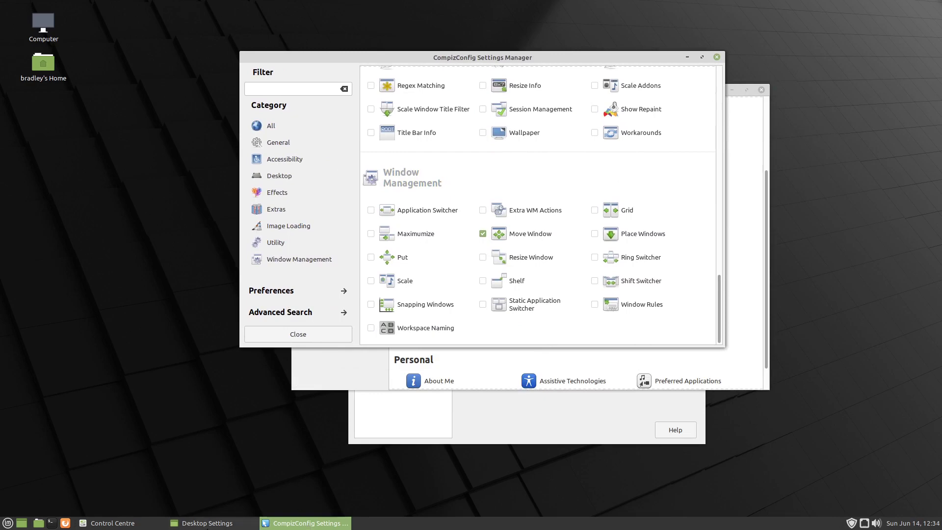
{"action": "scroll", "coordinate": [559, 249], "scroll_direction": "up", "scroll_amount": 6}
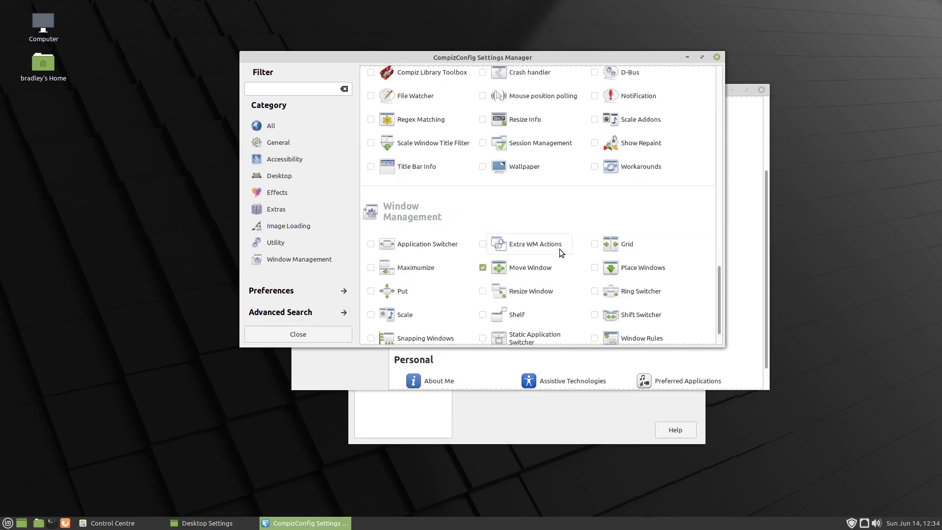
{"action": "scroll", "coordinate": [562, 252], "scroll_direction": "up", "scroll_amount": 3}
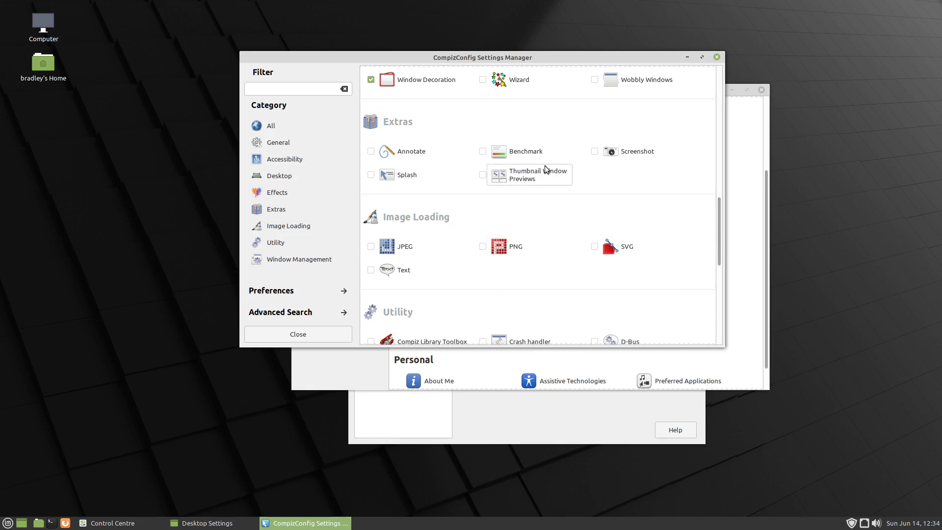
{"action": "left_click", "coordinate": [483, 175]}
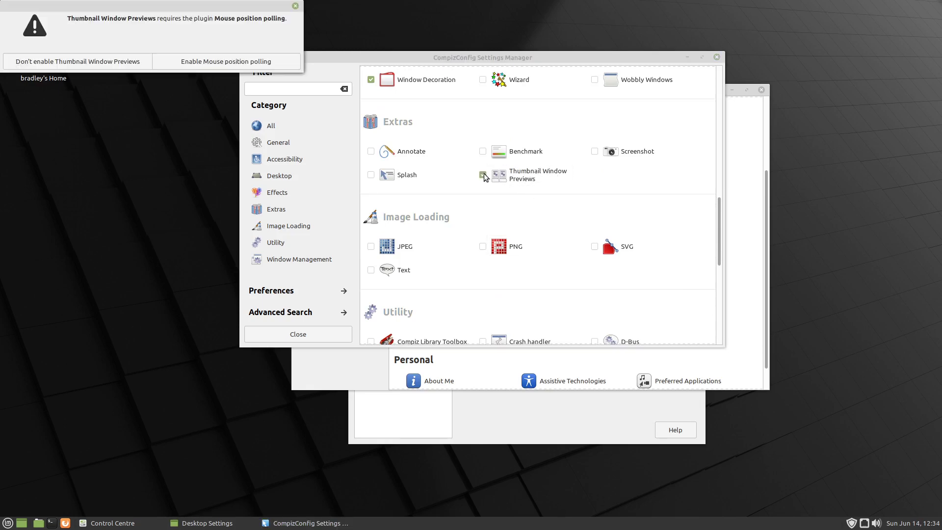
{"action": "left_click", "coordinate": [176, 60]}
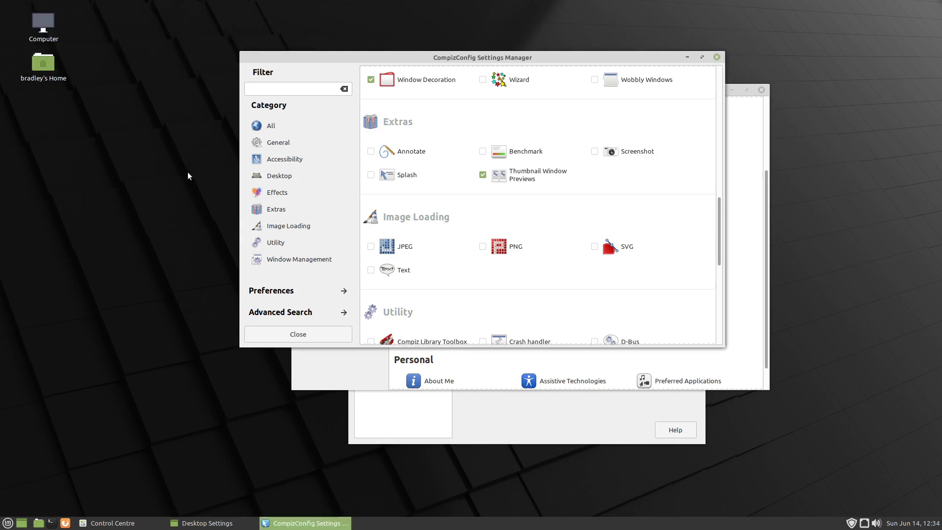
{"action": "mouse_move", "coordinate": [205, 526]}
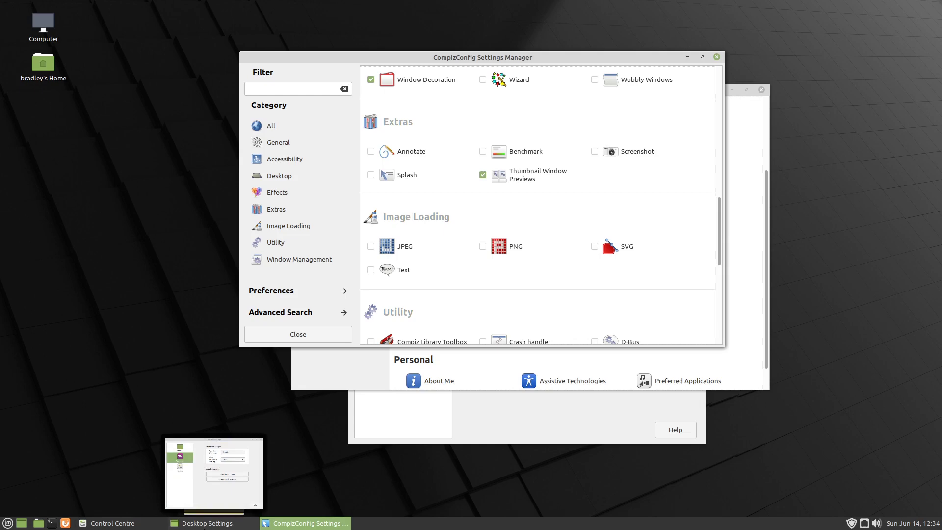
{"action": "mouse_move", "coordinate": [322, 527]}
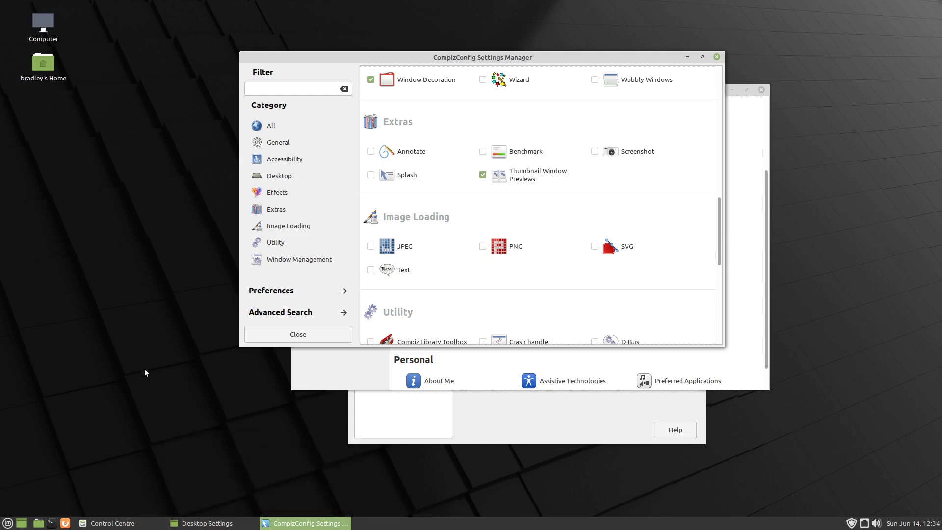
Set Thumbnail Window Previews to red border glow, no background painting, and size 185
{"action": "left_click", "coordinate": [517, 176]}
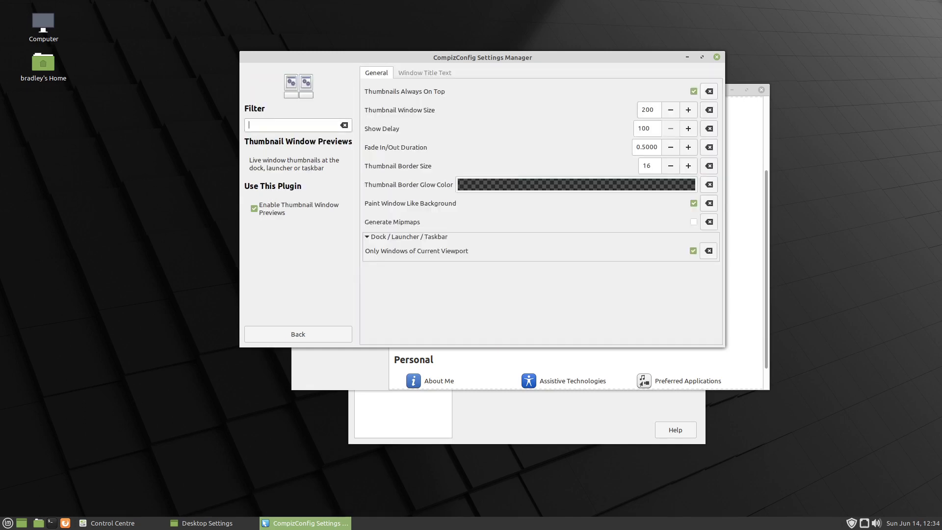
{"action": "left_click", "coordinate": [553, 183]}
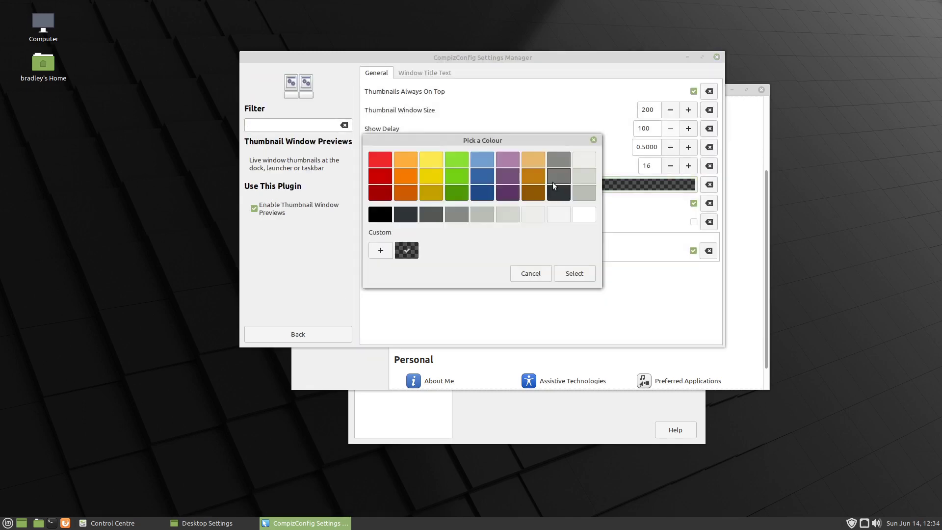
{"action": "left_click", "coordinate": [378, 158]}
{"action": "left_click", "coordinate": [573, 272]}
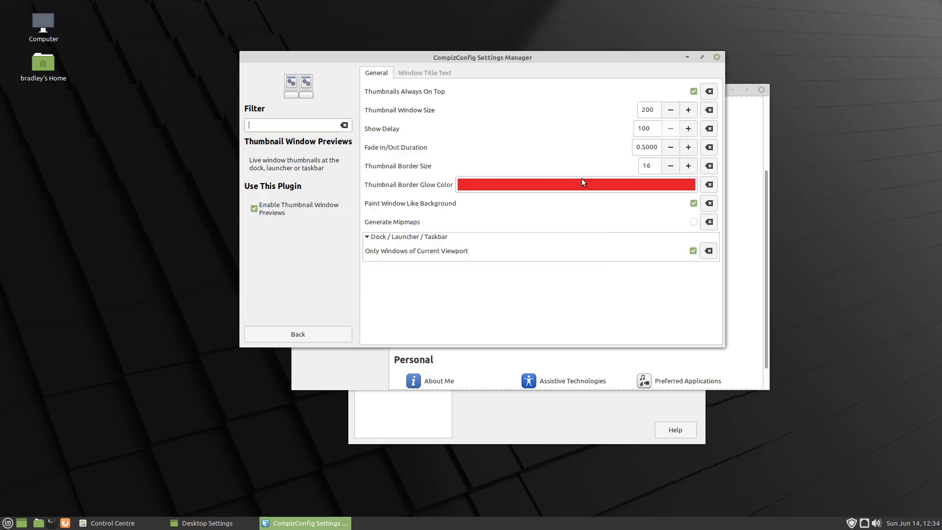
{"action": "left_click", "coordinate": [693, 204]}
{"action": "left_click", "coordinate": [671, 110]}
{"action": "left_click", "coordinate": [670, 110]}
Test taskbar previews by raising, minimizing and restoring Desktop Settings, then close it
{"action": "mouse_move", "coordinate": [223, 525]}
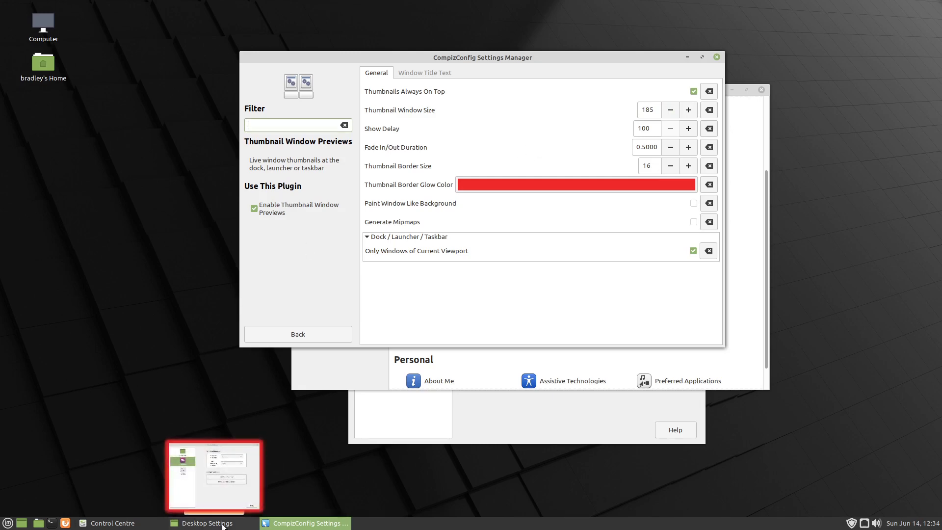
{"action": "left_click", "coordinate": [188, 524]}
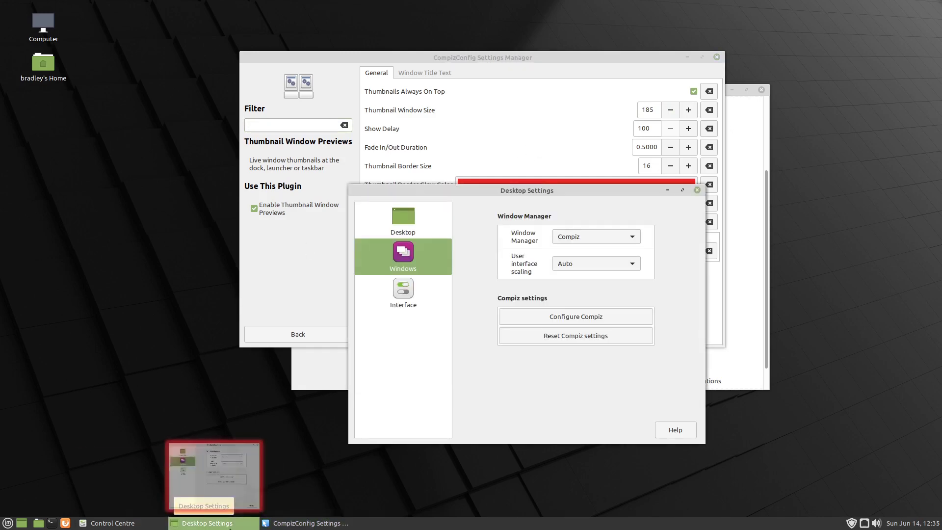
{"action": "left_click", "coordinate": [212, 524]}
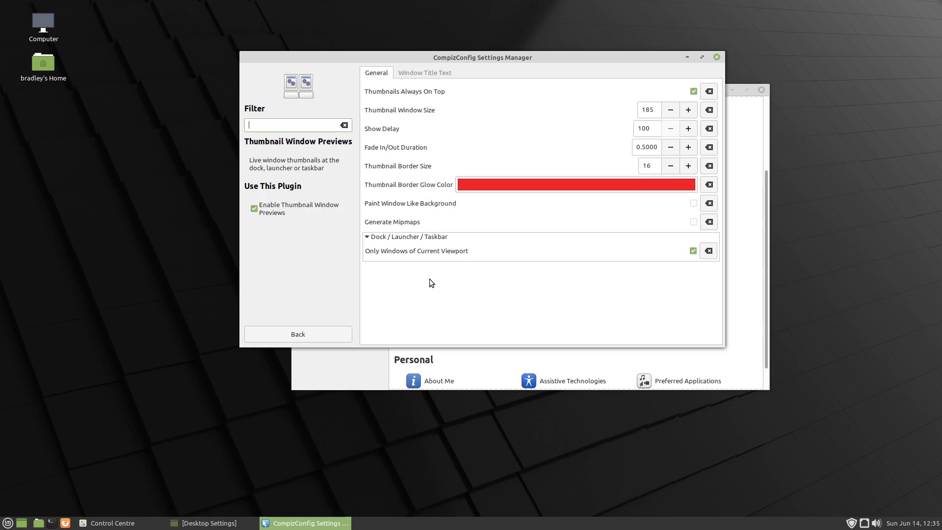
{"action": "mouse_move", "coordinate": [293, 528]}
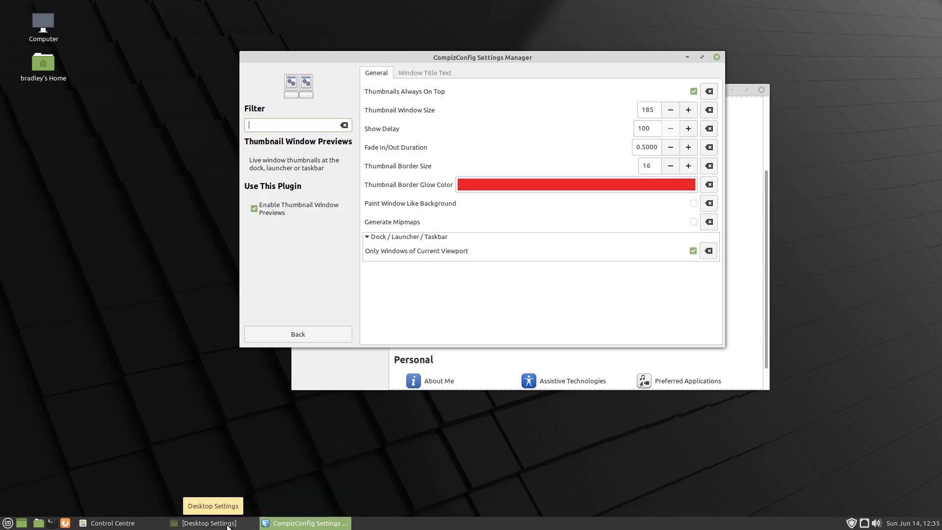
{"action": "left_click", "coordinate": [209, 523]}
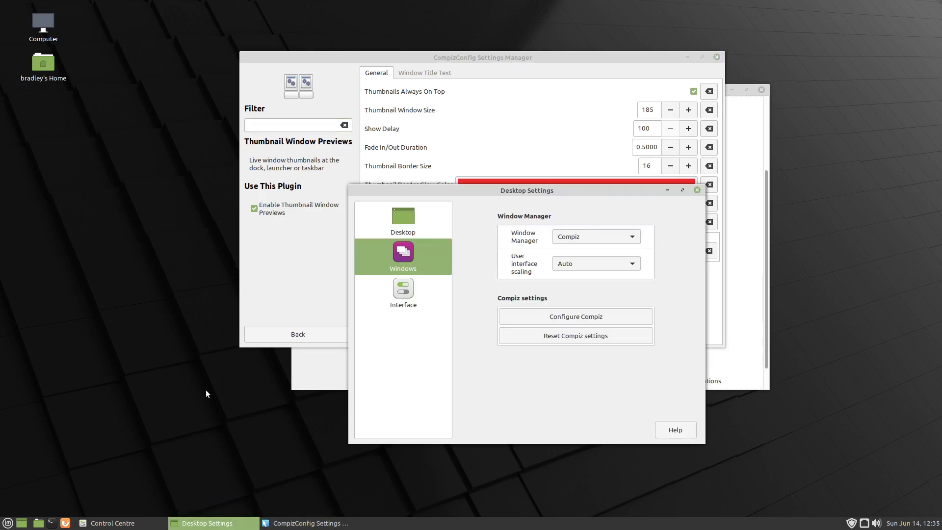
{"action": "mouse_move", "coordinate": [320, 528]}
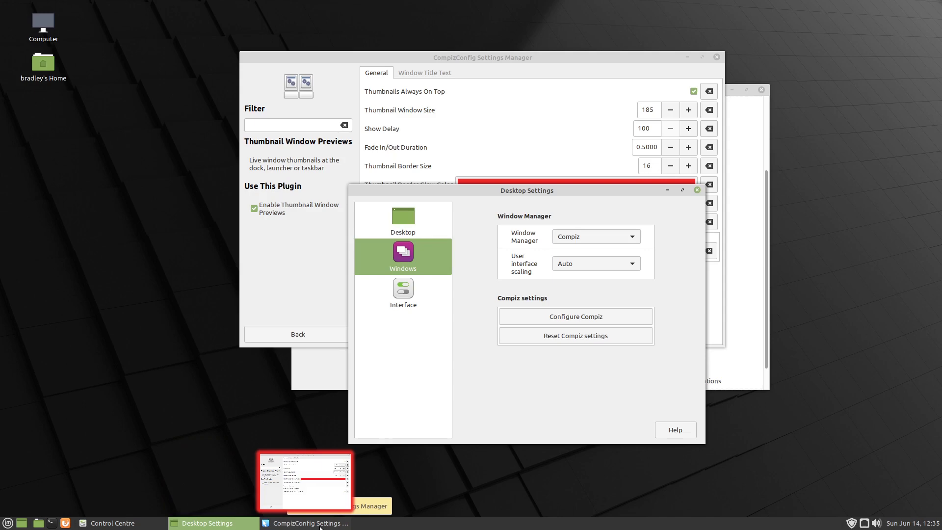
{"action": "left_click", "coordinate": [160, 374]}
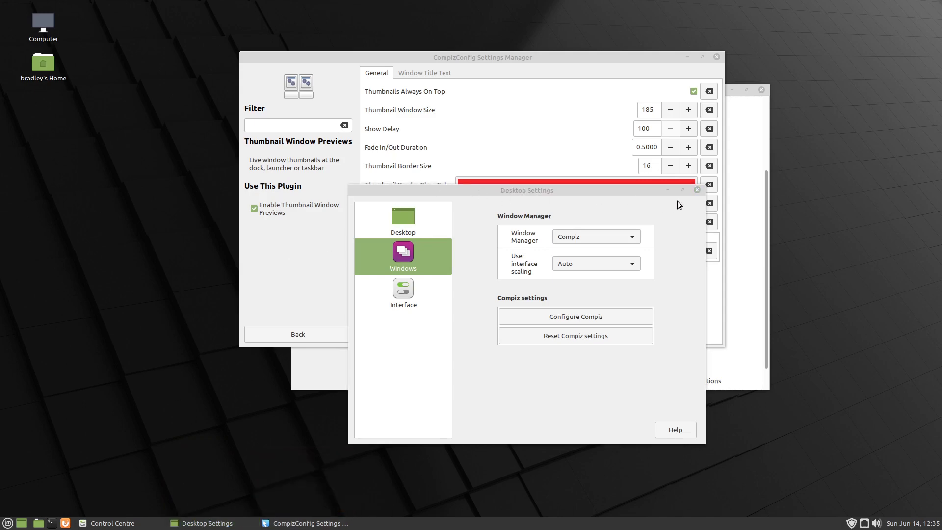
{"action": "left_click", "coordinate": [697, 190]}
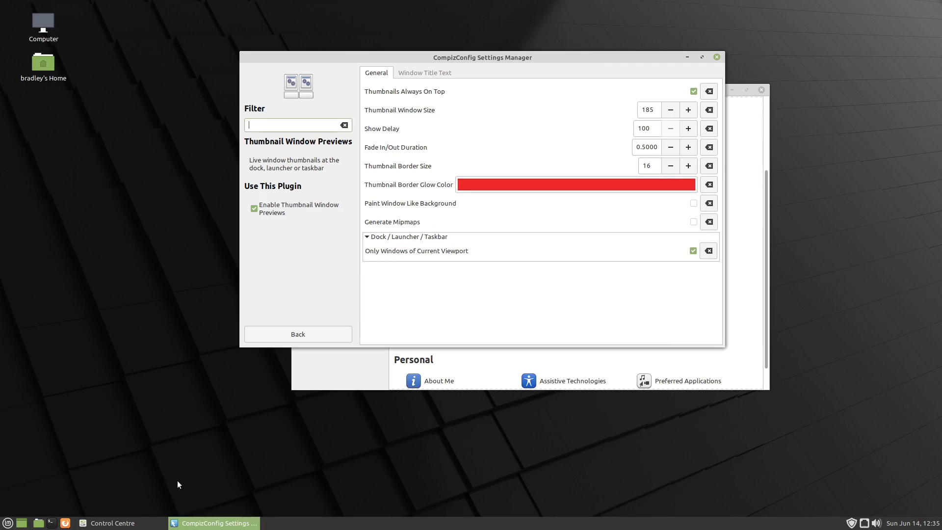
Reset the thumbnail border glow colour to its transparent default
{"action": "mouse_move", "coordinate": [236, 524]}
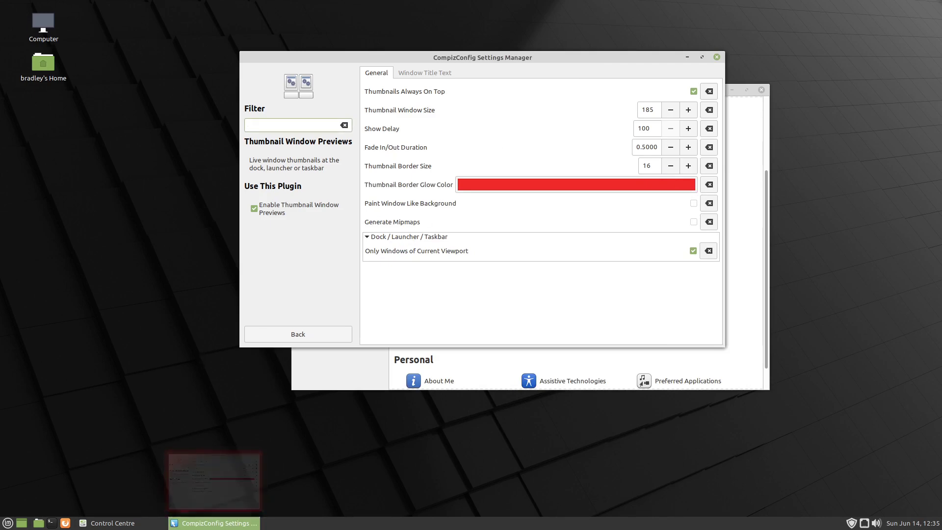
{"action": "left_click", "coordinate": [708, 185]}
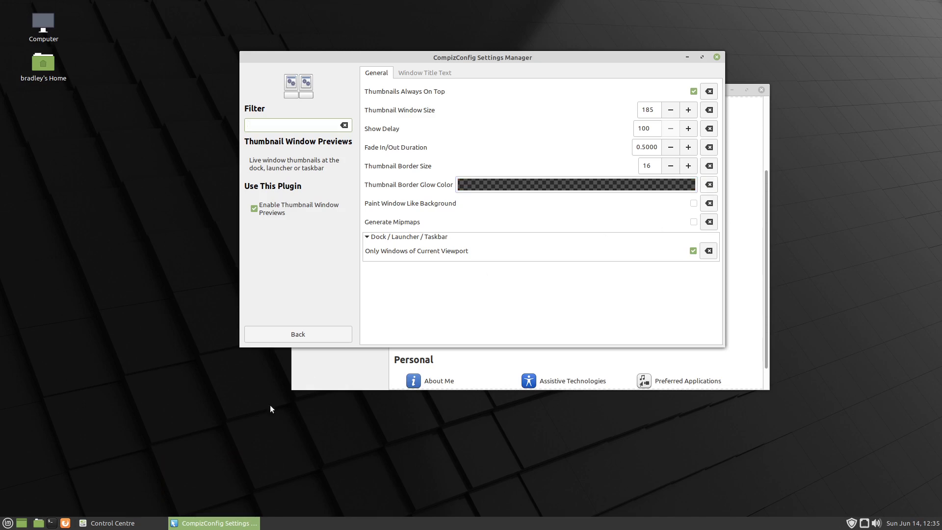
{"action": "mouse_move", "coordinate": [231, 525]}
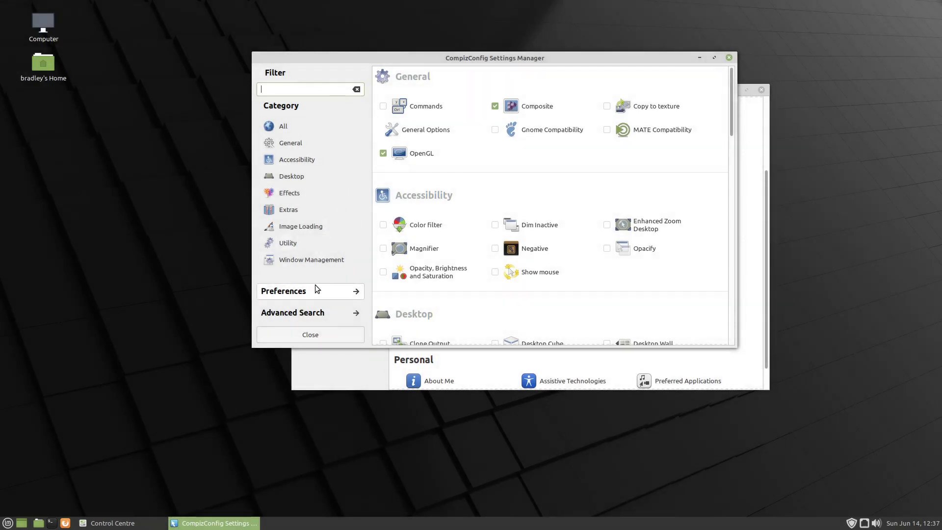
On the CCSM Preferences page, keep the Default profile and try the GSettings backend before reverting to Flat-file
{"action": "left_click", "coordinate": [323, 293]}
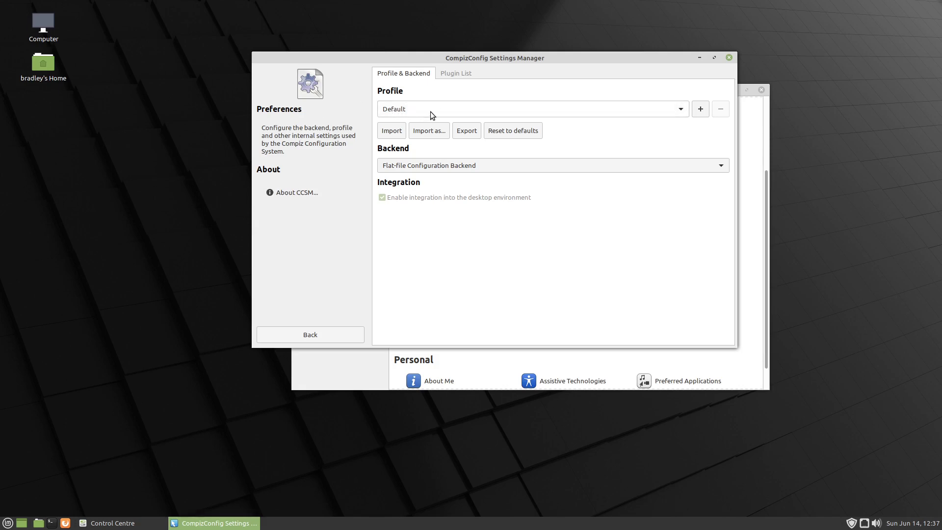
{"action": "left_click", "coordinate": [431, 111]}
{"action": "left_click", "coordinate": [431, 111]}
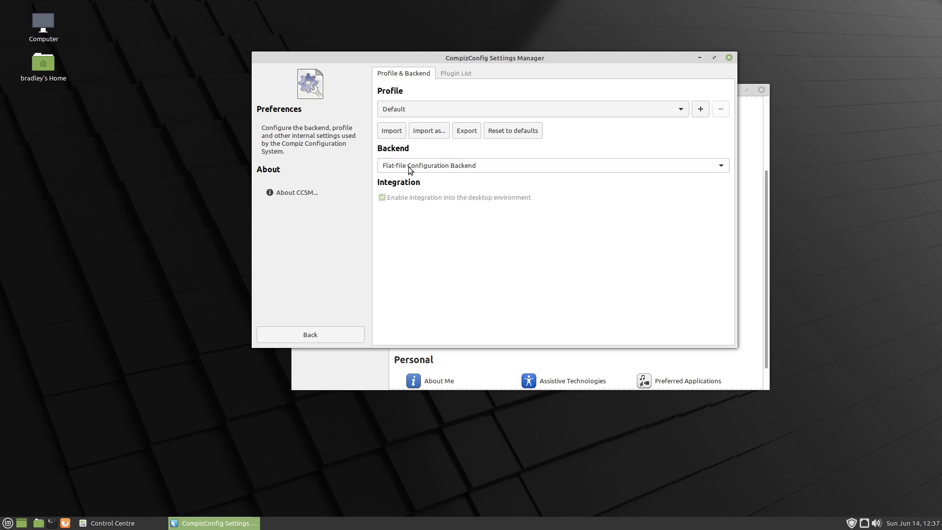
{"action": "left_click", "coordinate": [494, 163]}
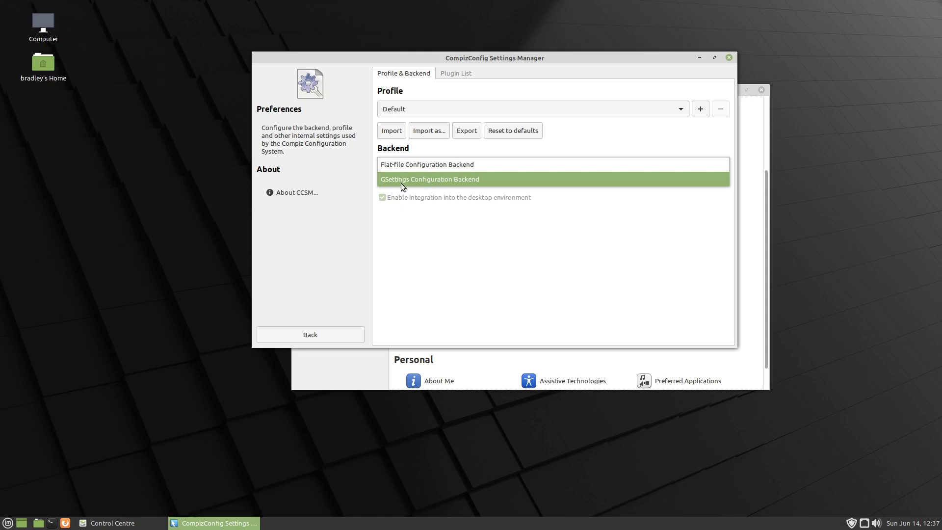
{"action": "left_click", "coordinate": [454, 179]}
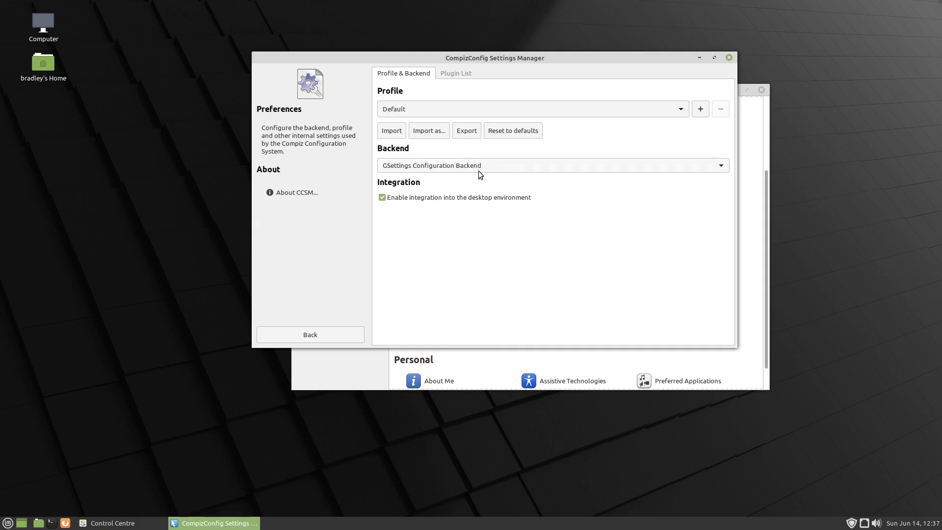
{"action": "left_click", "coordinate": [490, 162]}
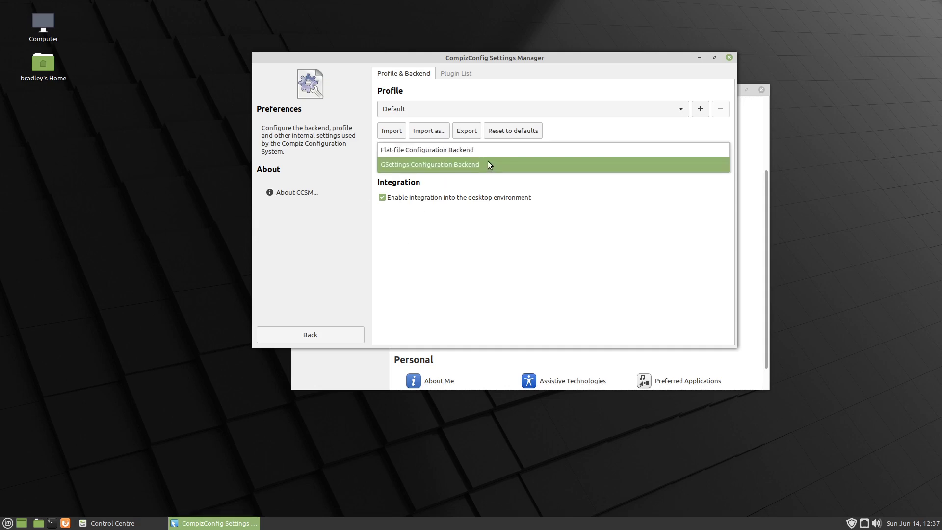
{"action": "left_click", "coordinate": [438, 149]}
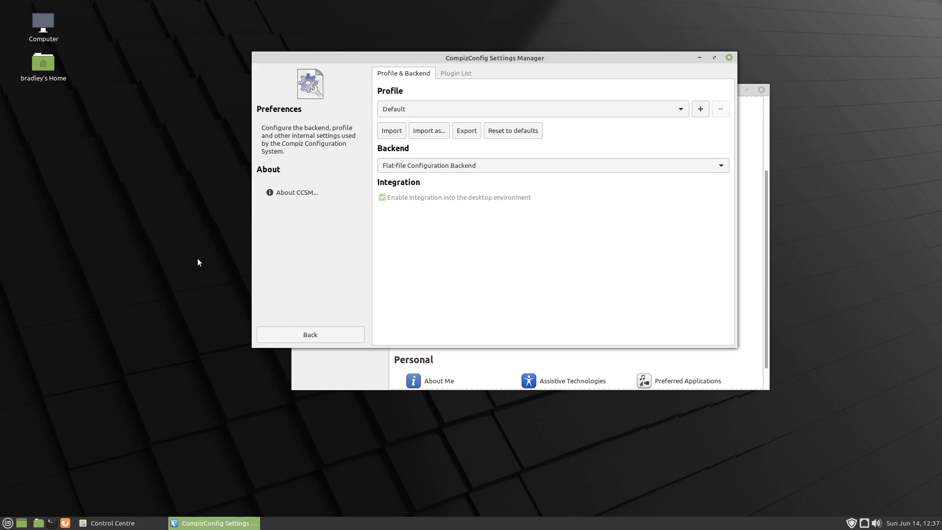
Confirm the backend stays on Flat-file, then view and dismiss the About ccsm version information
{"action": "mouse_move", "coordinate": [225, 527]}
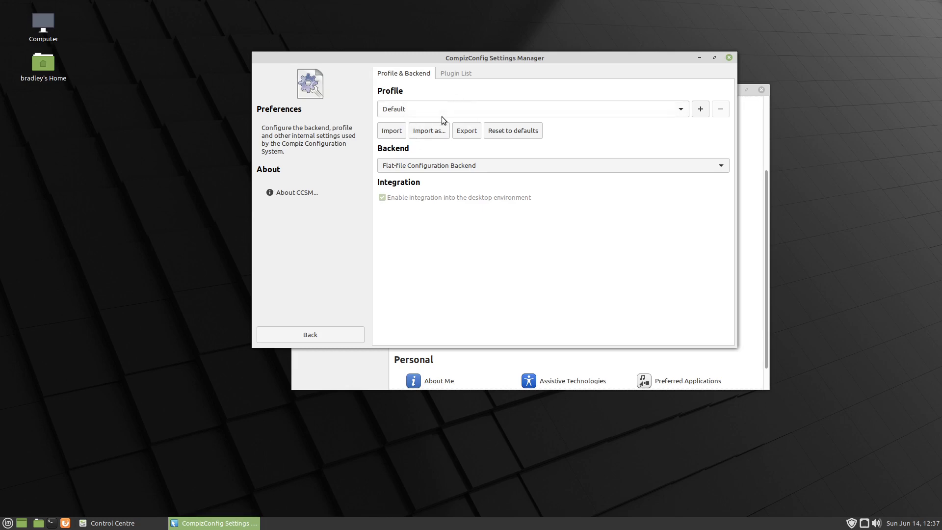
{"action": "left_click", "coordinate": [430, 168]}
{"action": "left_click", "coordinate": [460, 282]}
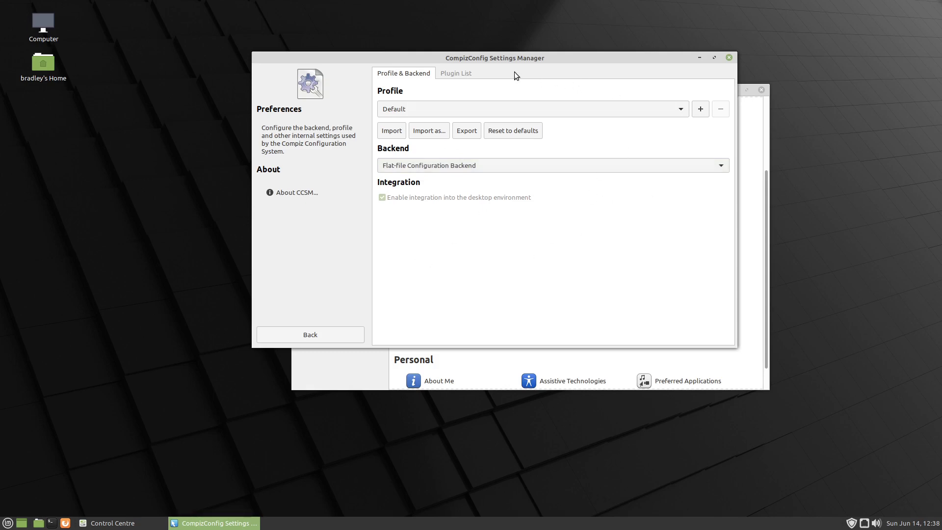
{"action": "left_click", "coordinate": [290, 193]}
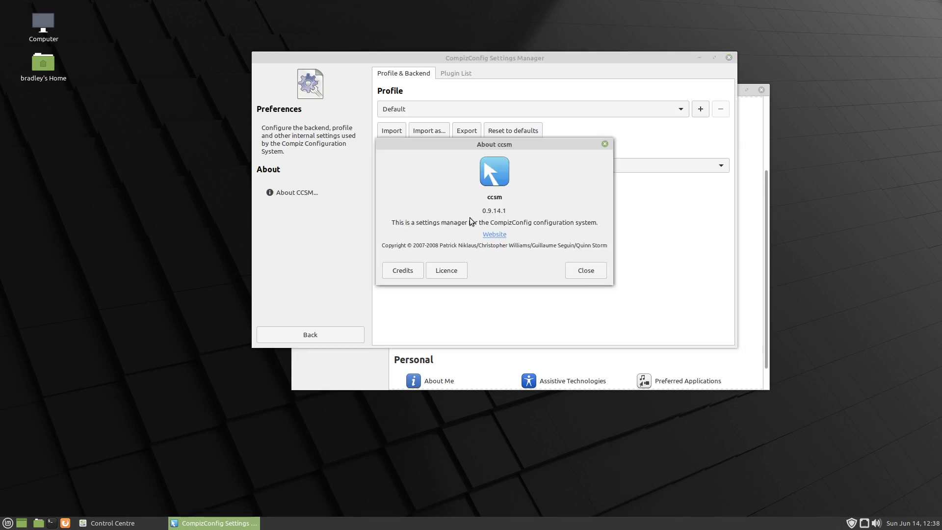
{"action": "left_click", "coordinate": [592, 270]}
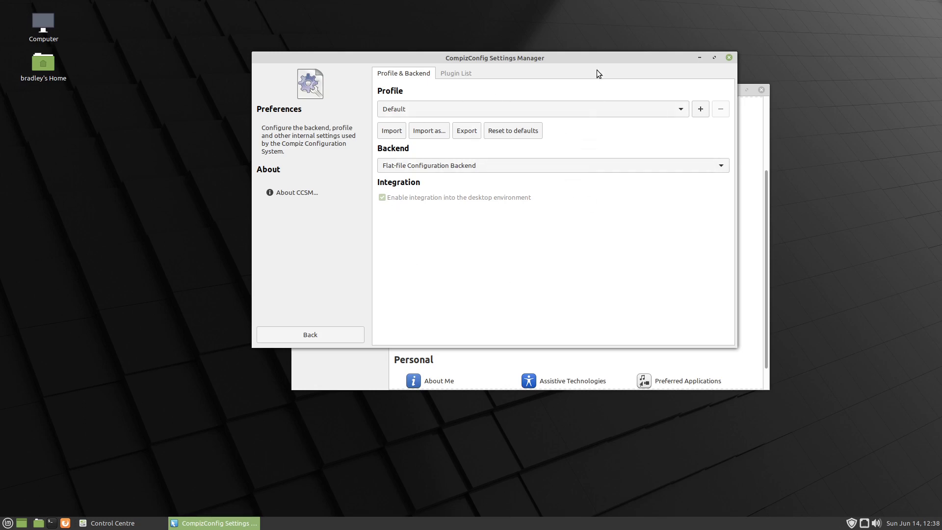
Reposition the CompizConfig window and go Back from Preferences to the plugin list
{"action": "left_click_drag", "start_coordinate": [584, 58], "coordinate": [665, 169]}
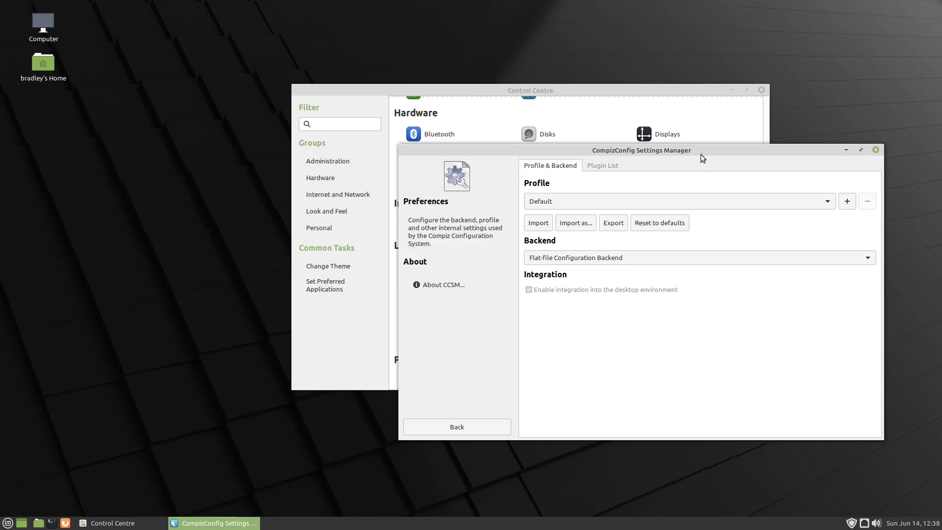
{"action": "left_click_drag", "start_coordinate": [700, 157], "coordinate": [679, 127]}
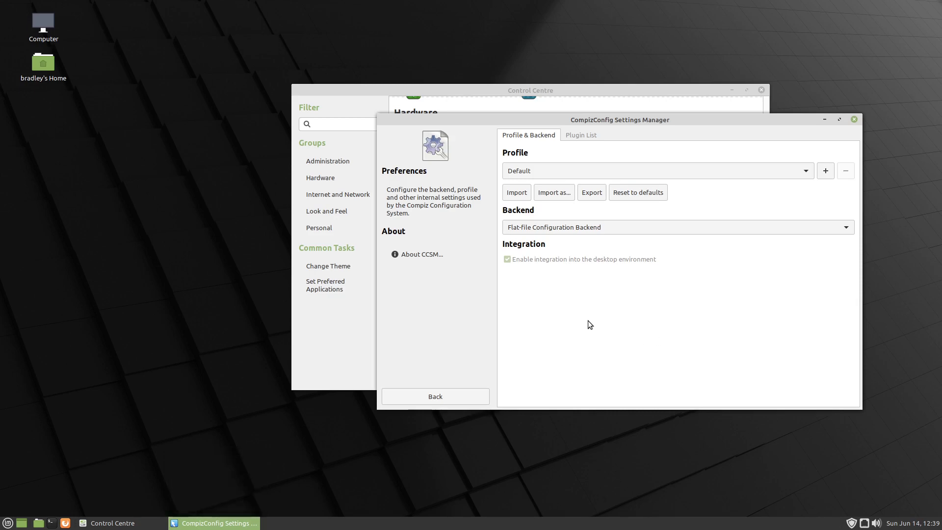
{"action": "left_click", "coordinate": [454, 393]}
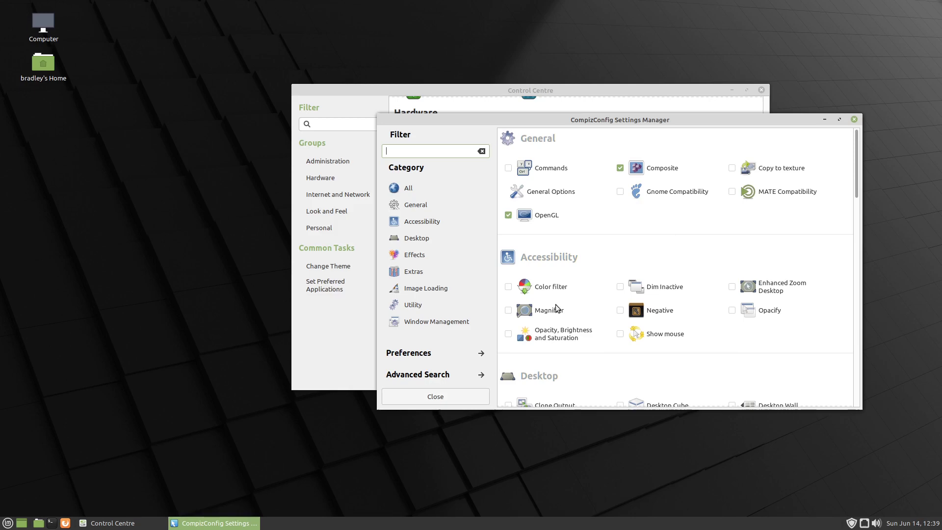
Close CCSM and set the window manager to Marco + Compositing in Desktop Settings > Windows
{"action": "left_click", "coordinate": [854, 120]}
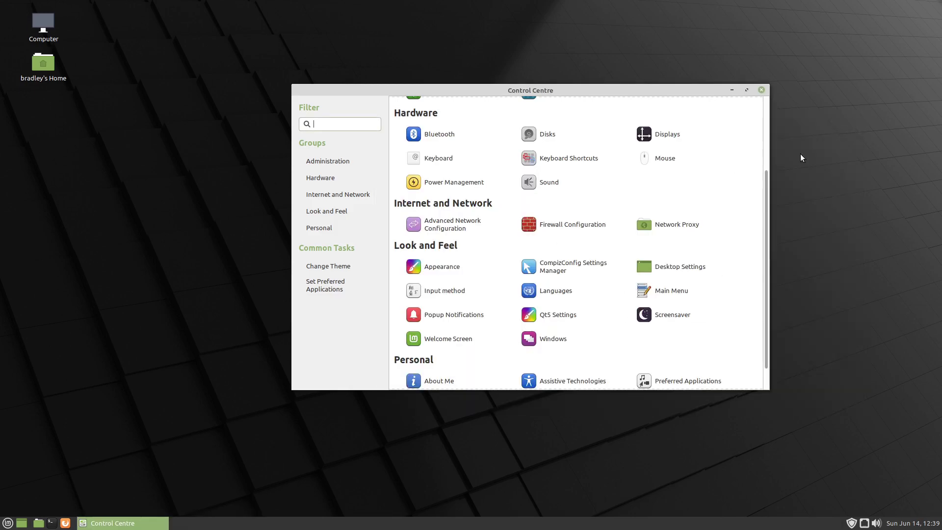
{"action": "left_click", "coordinate": [697, 269]}
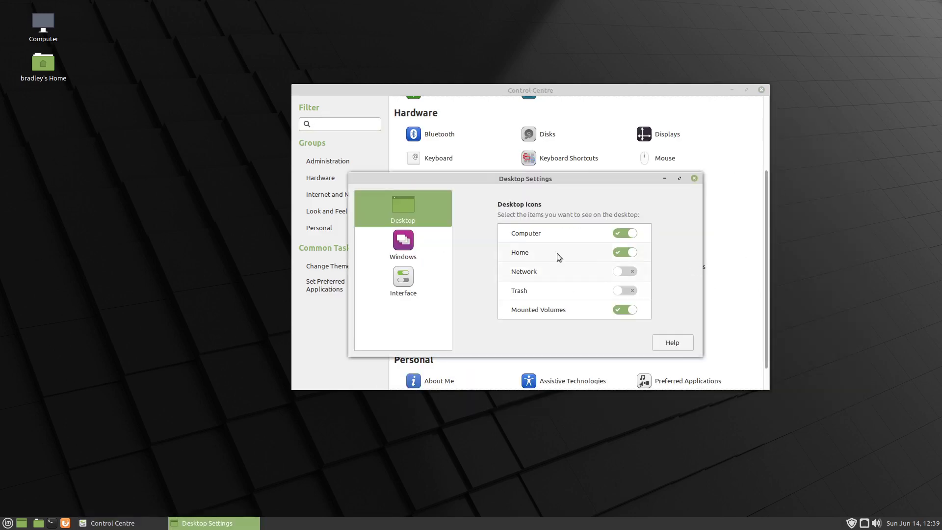
{"action": "left_click", "coordinate": [399, 240]}
{"action": "left_click", "coordinate": [559, 227]}
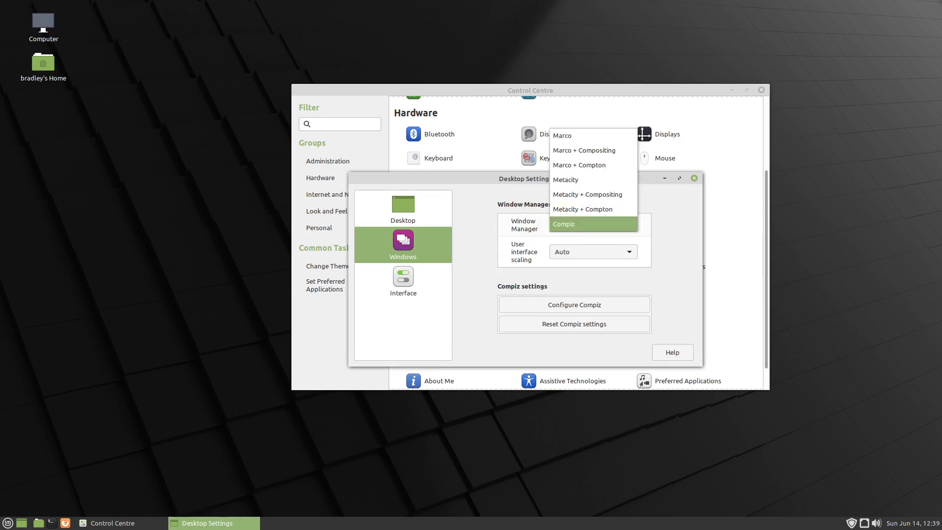
{"action": "left_click", "coordinate": [613, 150]}
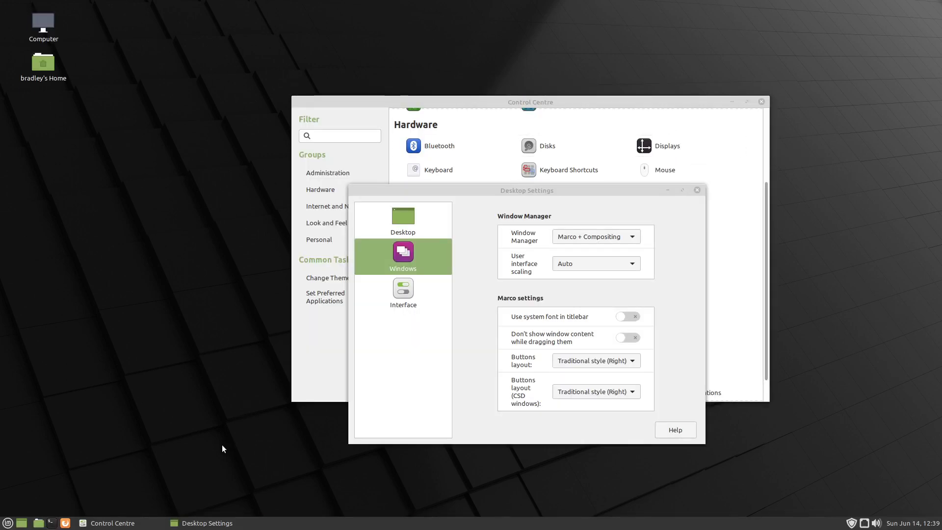
Set the panel's window list preferences to show window thumbnails on hover
{"action": "right_click", "coordinate": [76, 523]}
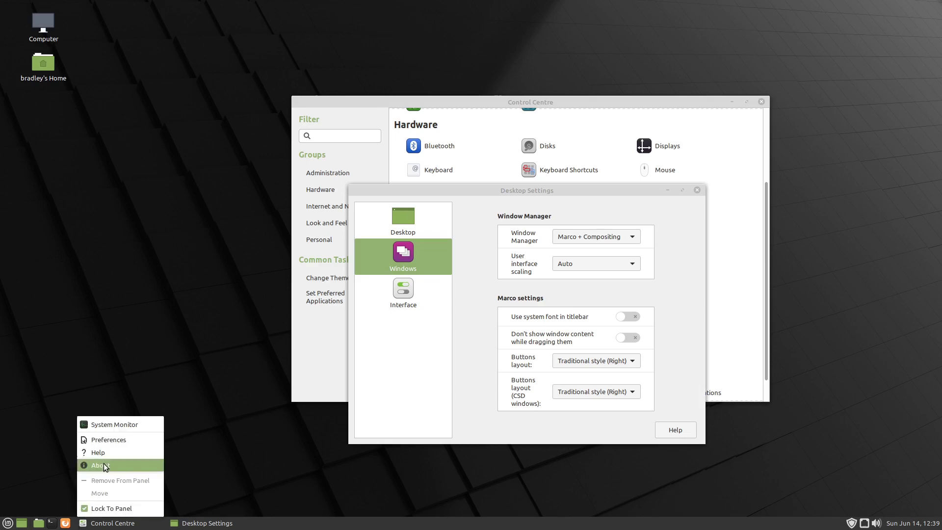
{"action": "left_click", "coordinate": [120, 444]}
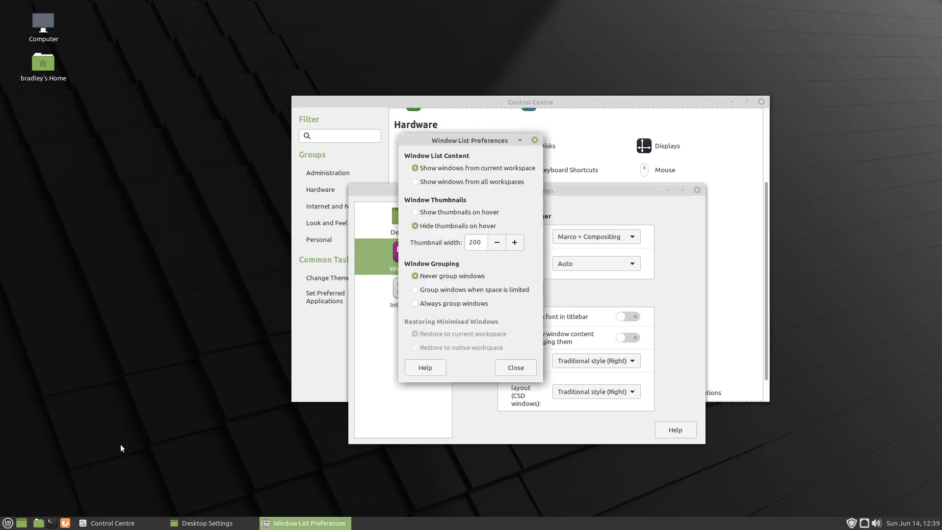
{"action": "left_click", "coordinate": [436, 215]}
{"action": "left_click", "coordinate": [515, 367]}
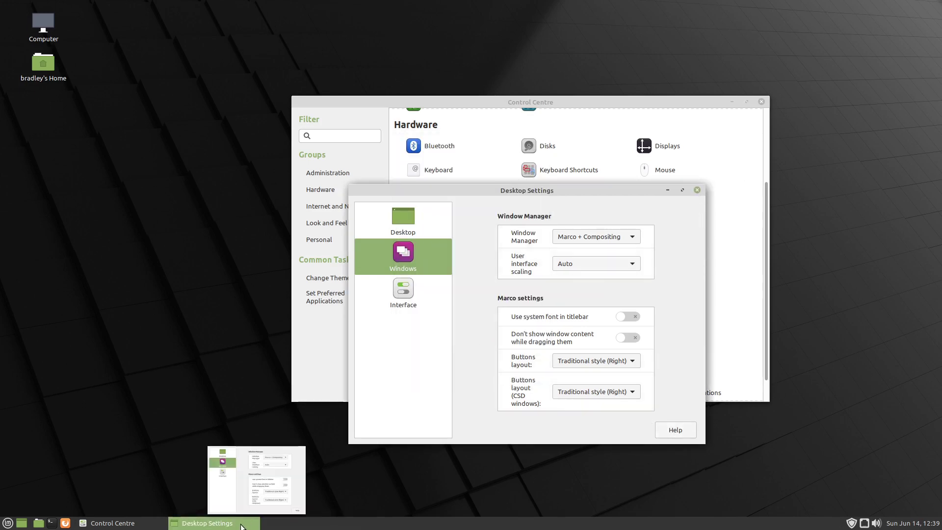
{"action": "mouse_move", "coordinate": [111, 528]}
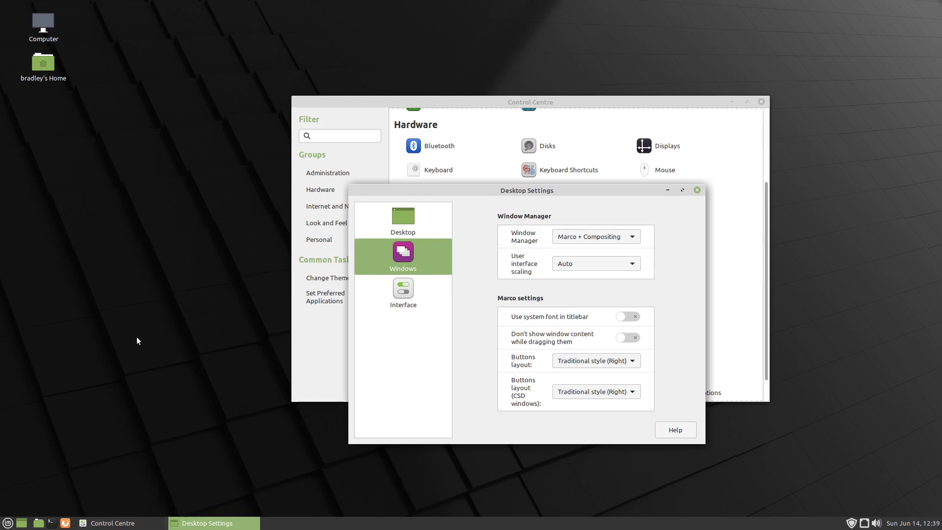